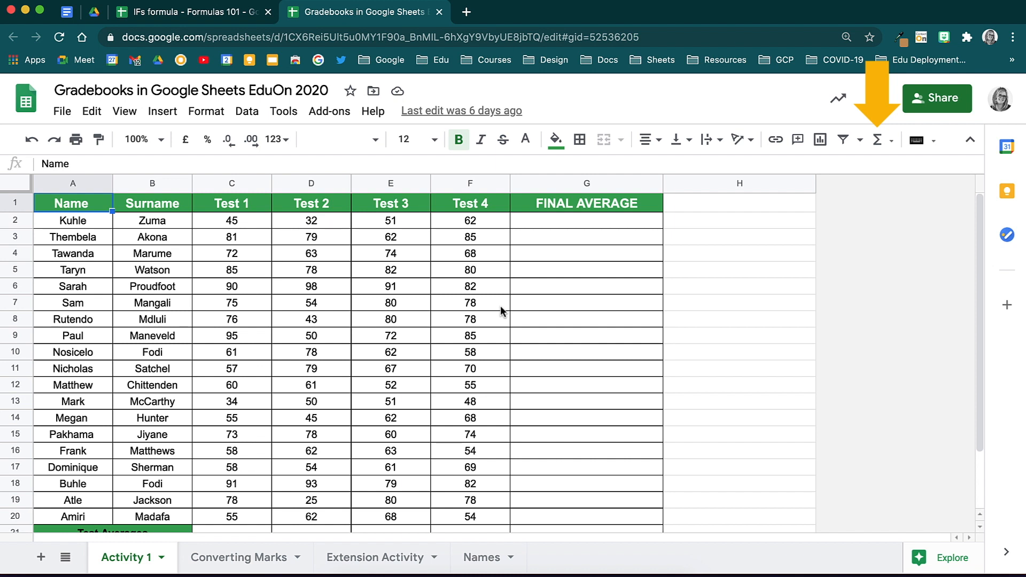
click(893, 145)
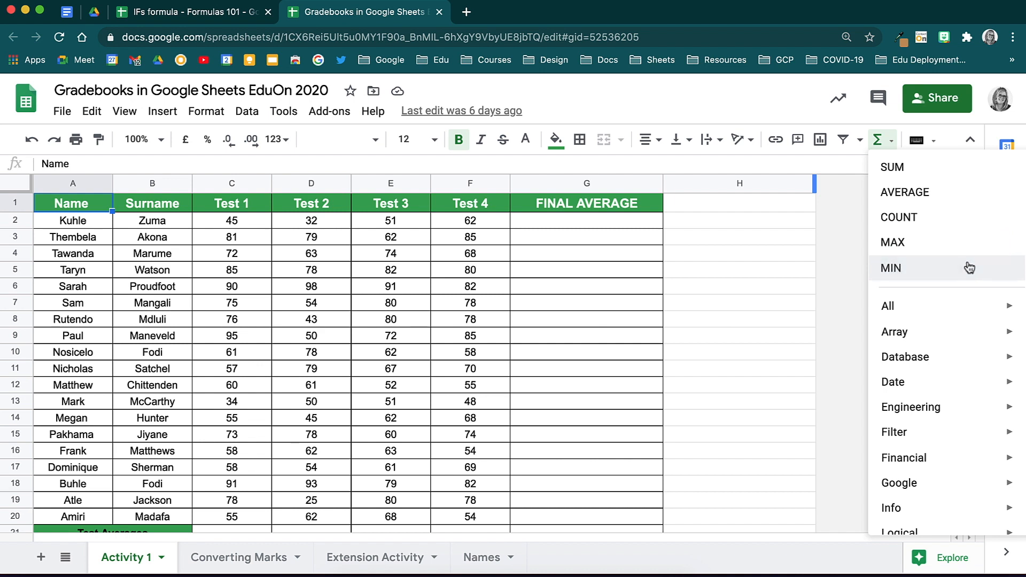
click(844, 274)
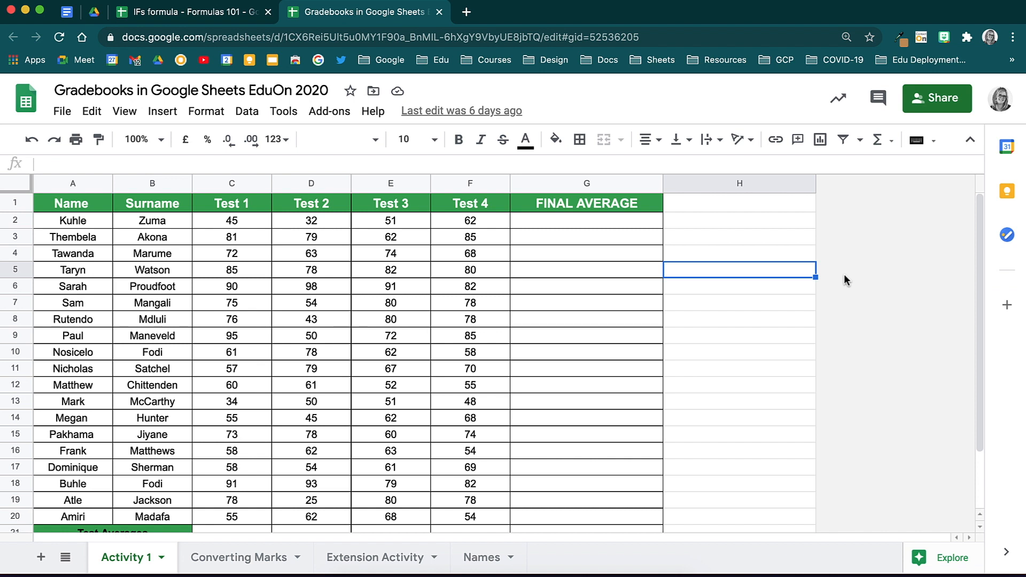
Enter =AVERAGE(C2:F2) in the FINAL AVERAGE cell G2 and decline the suggested auto-fill
click(587, 219)
text(=)
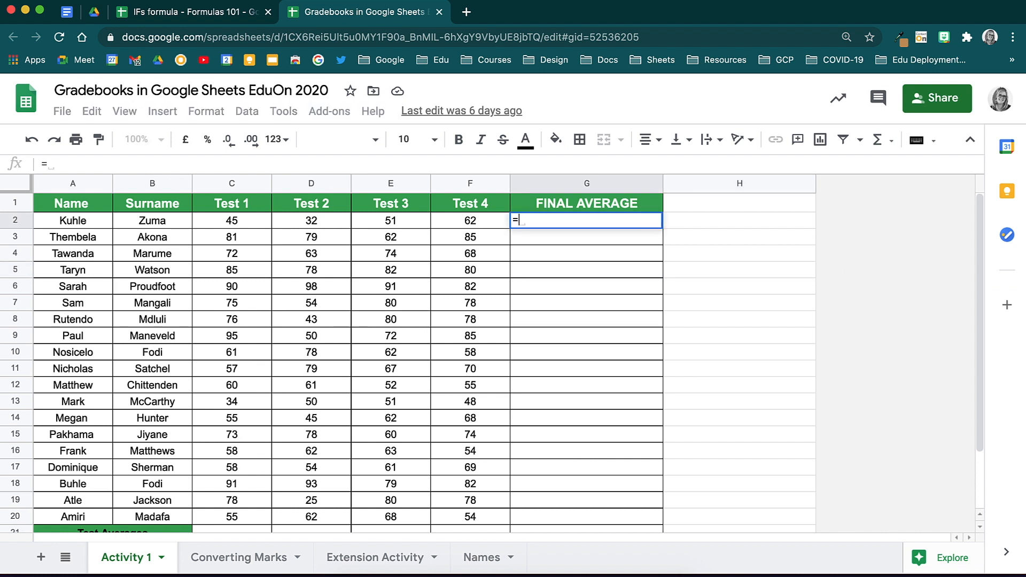
text(average)
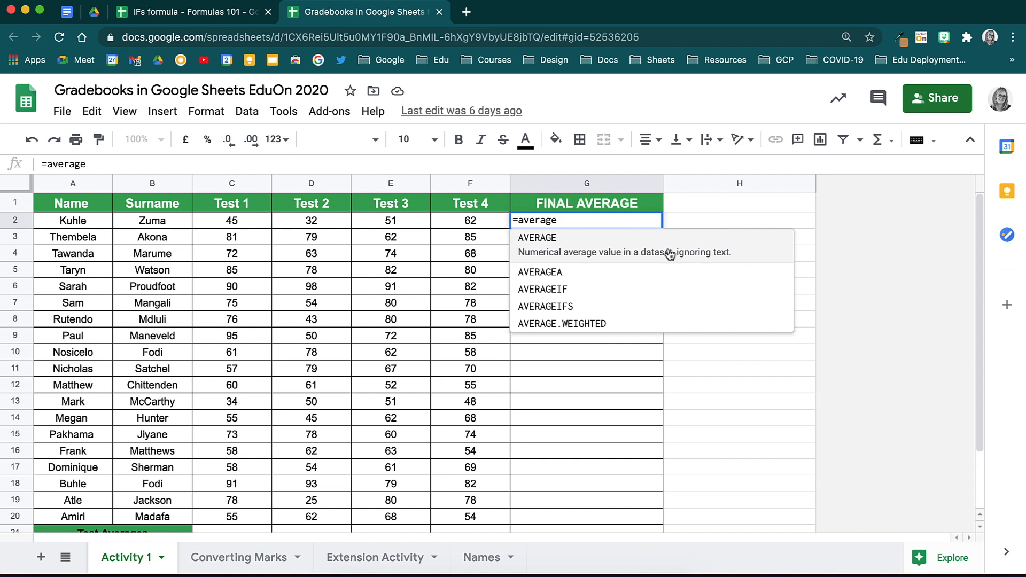
click(669, 252)
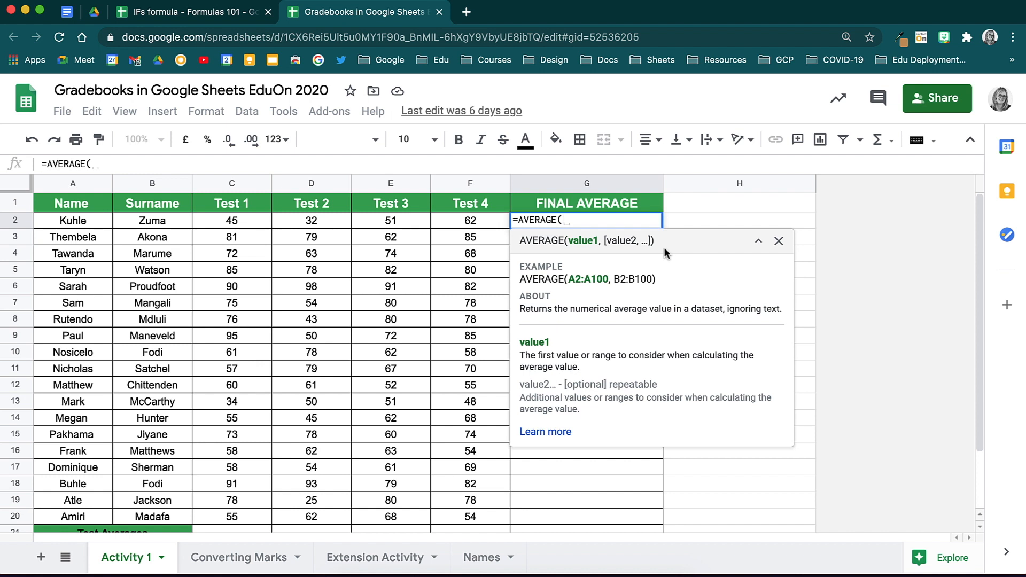
click(248, 223)
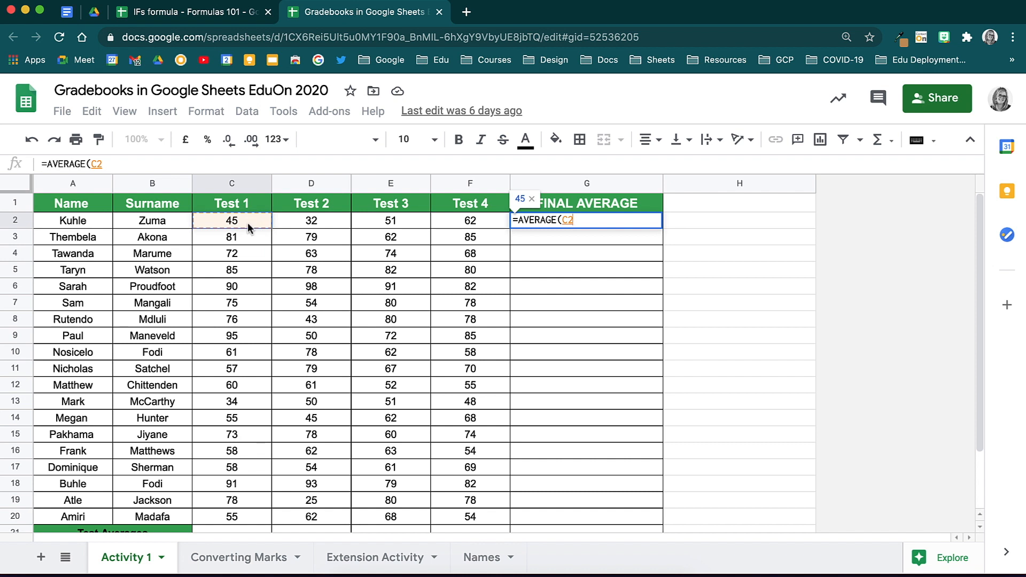
drag(243, 220, 454, 224)
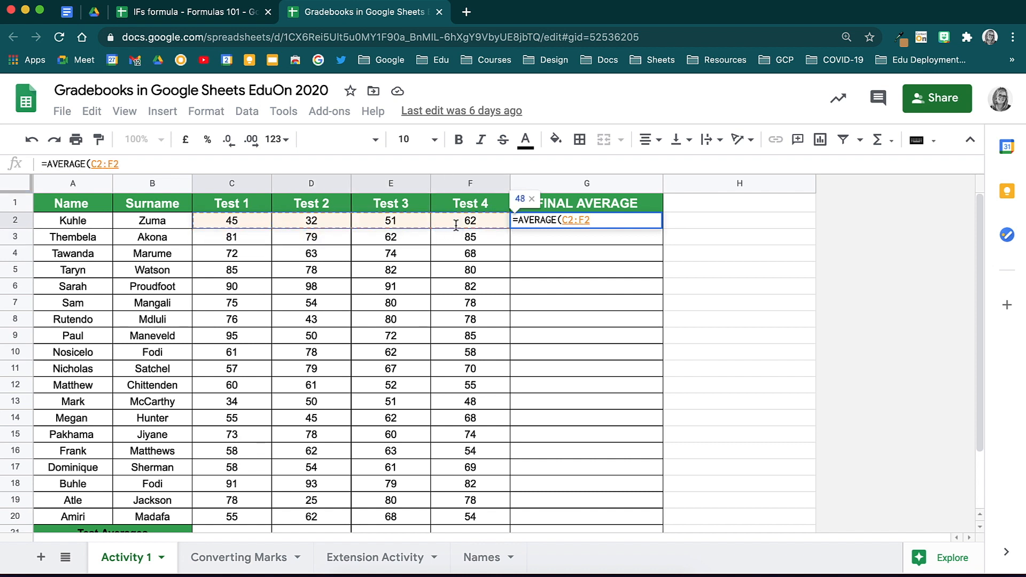
click(601, 220)
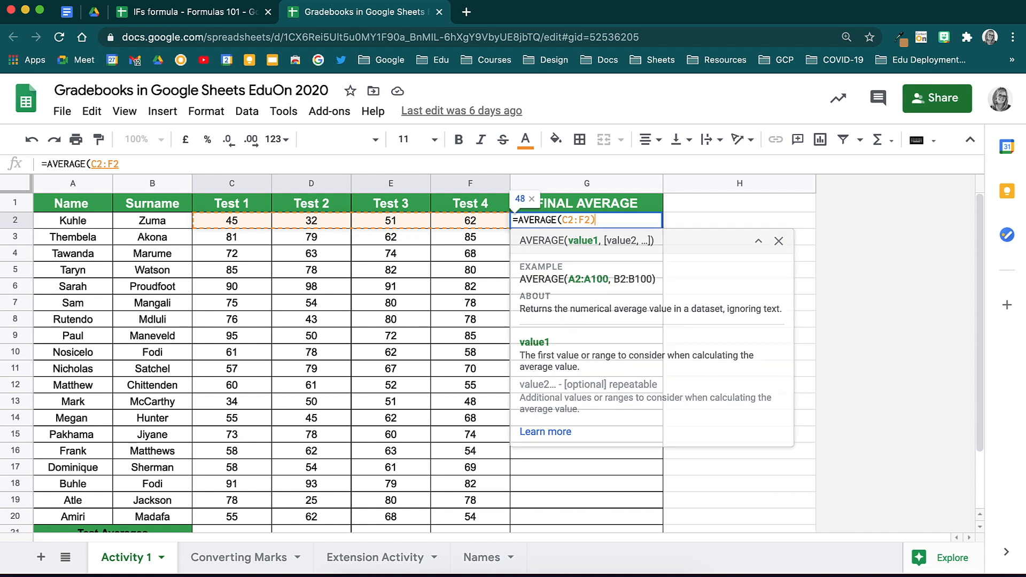
text())
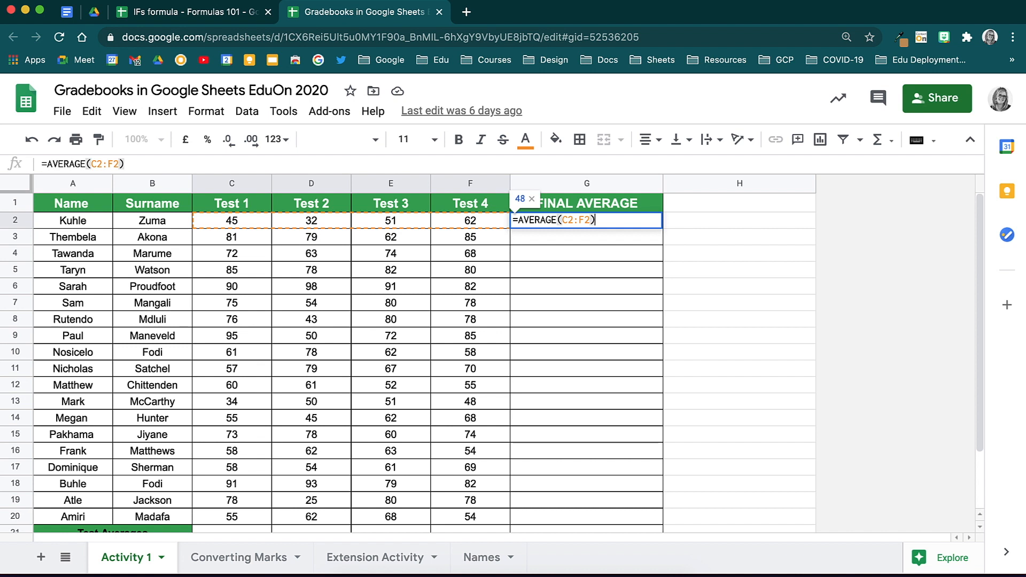
key(Return)
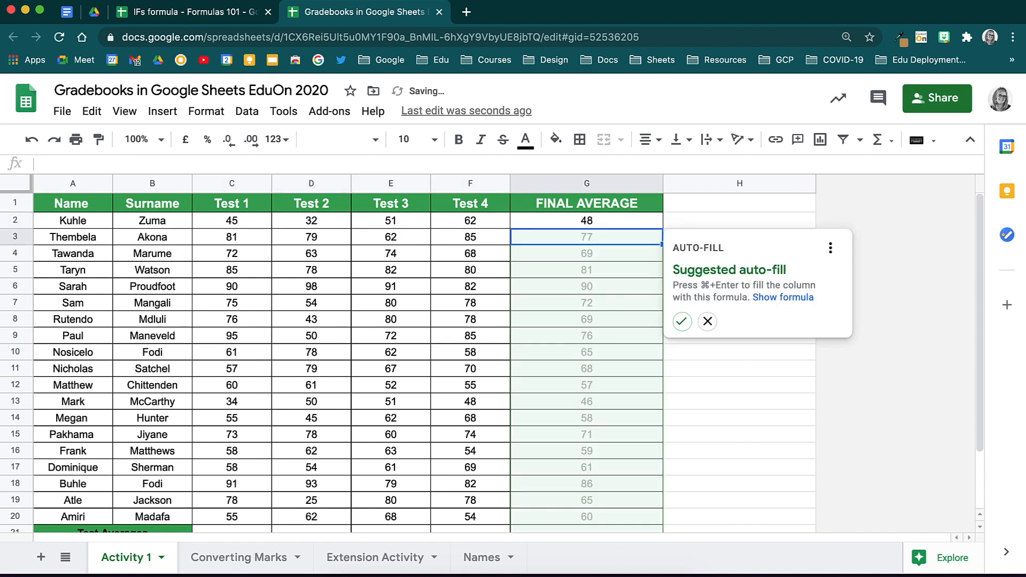
click(708, 321)
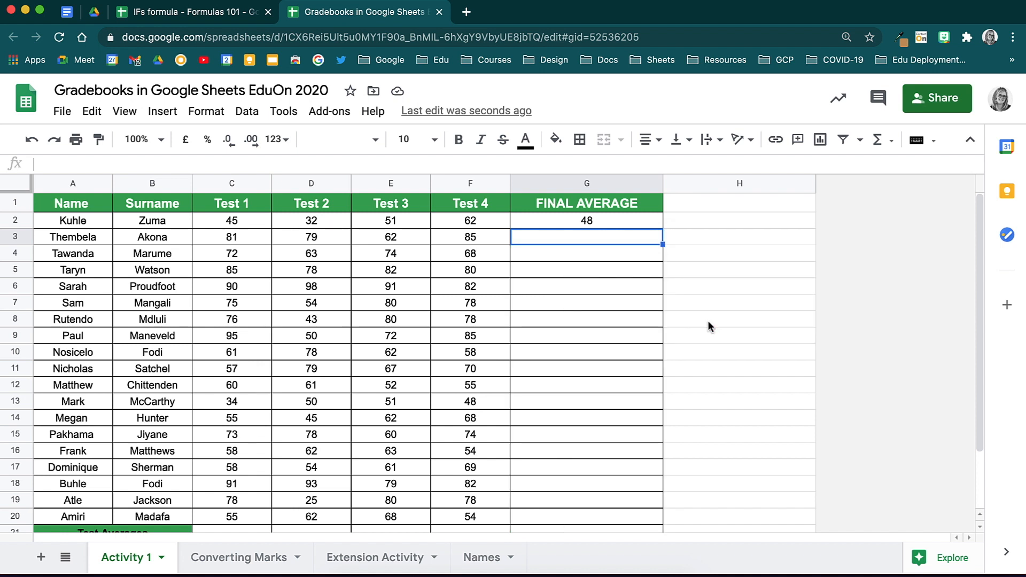
click(644, 220)
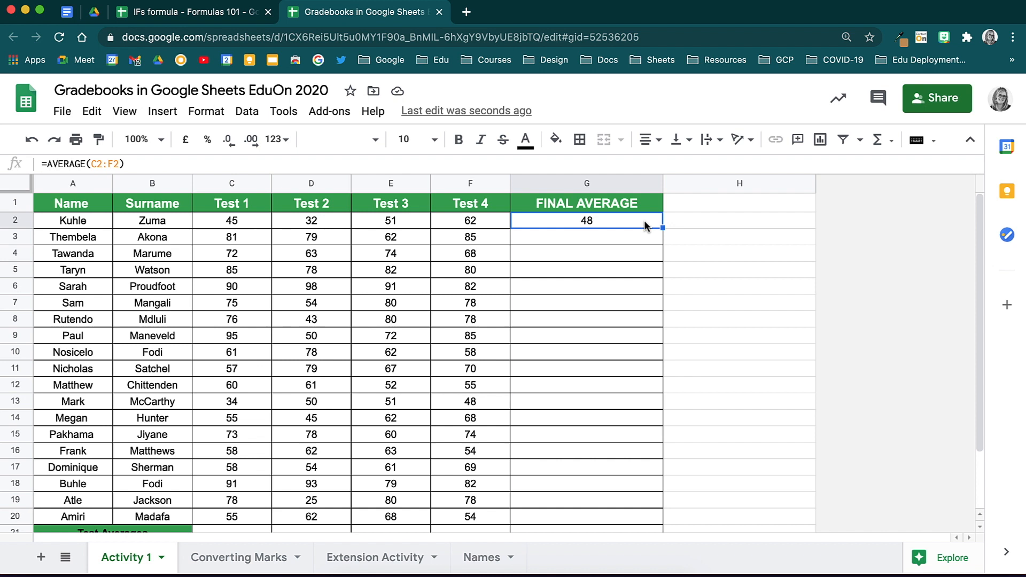
drag(662, 228, 659, 348)
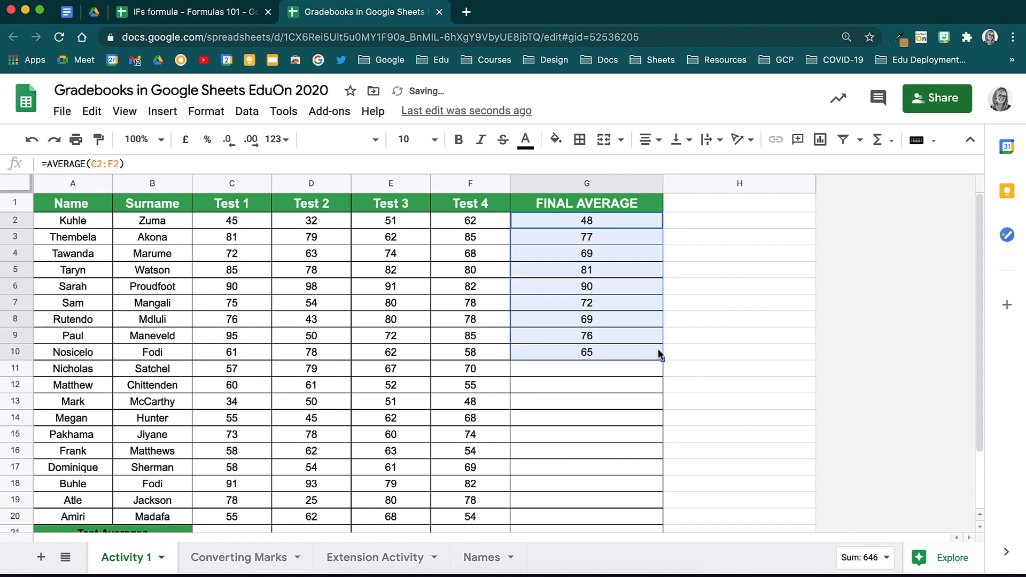
key(ctrl+z)
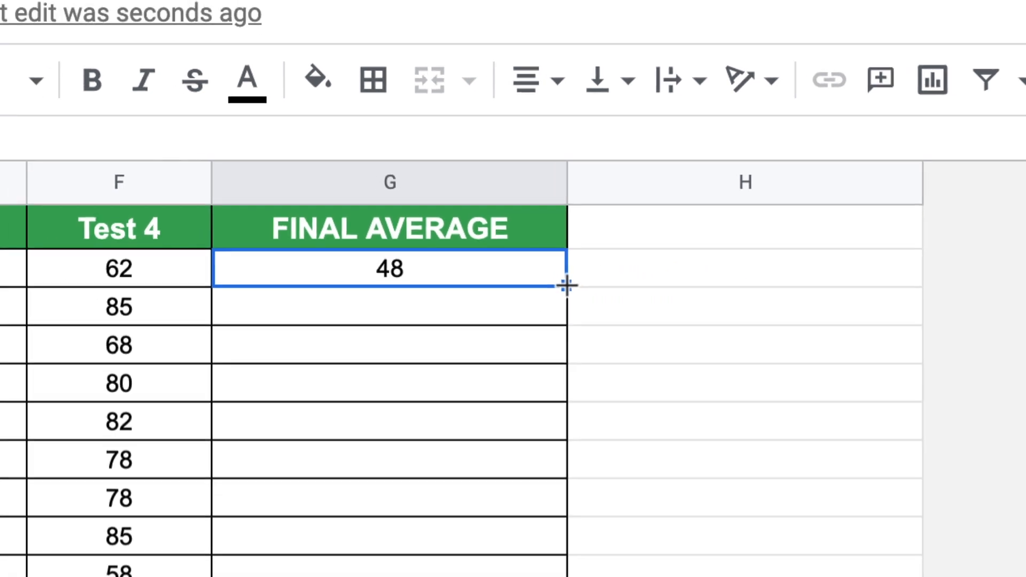
Fill the average formula from G2 down the FINAL AVERAGE column to row 20 and review the filled rows
double_click(567, 286)
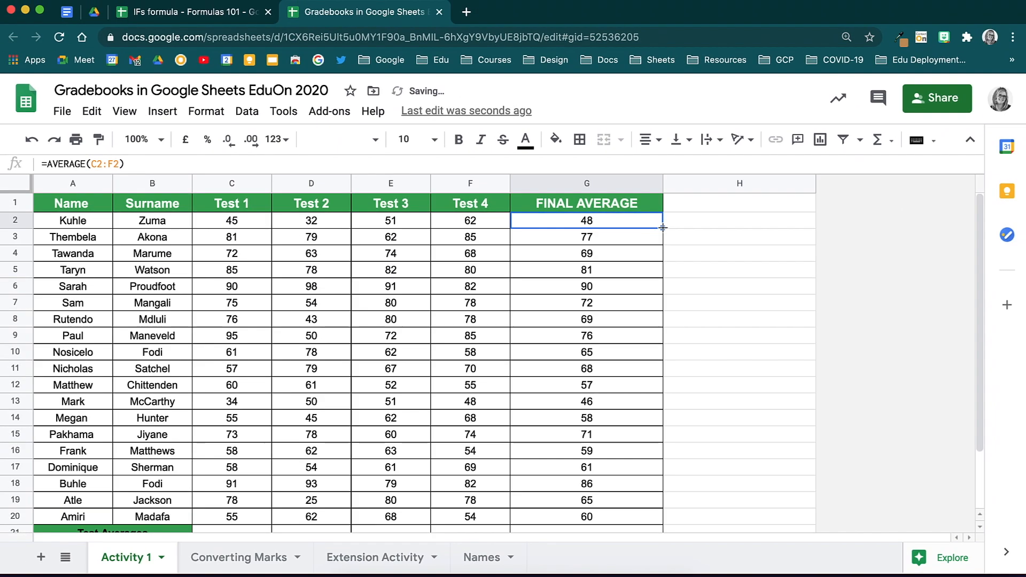
scroll(689, 302, down, 3)
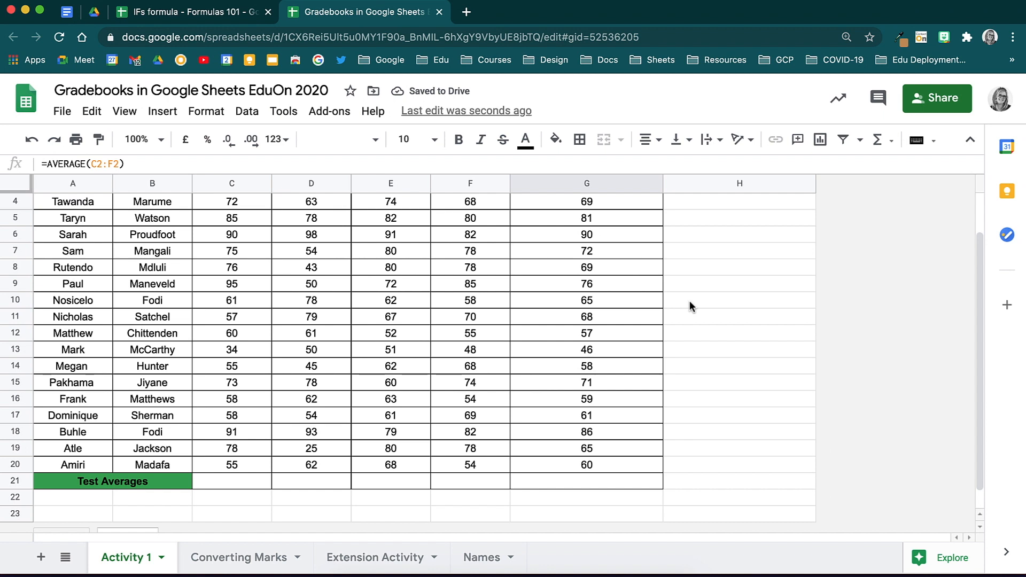
scroll(690, 301, up, 3)
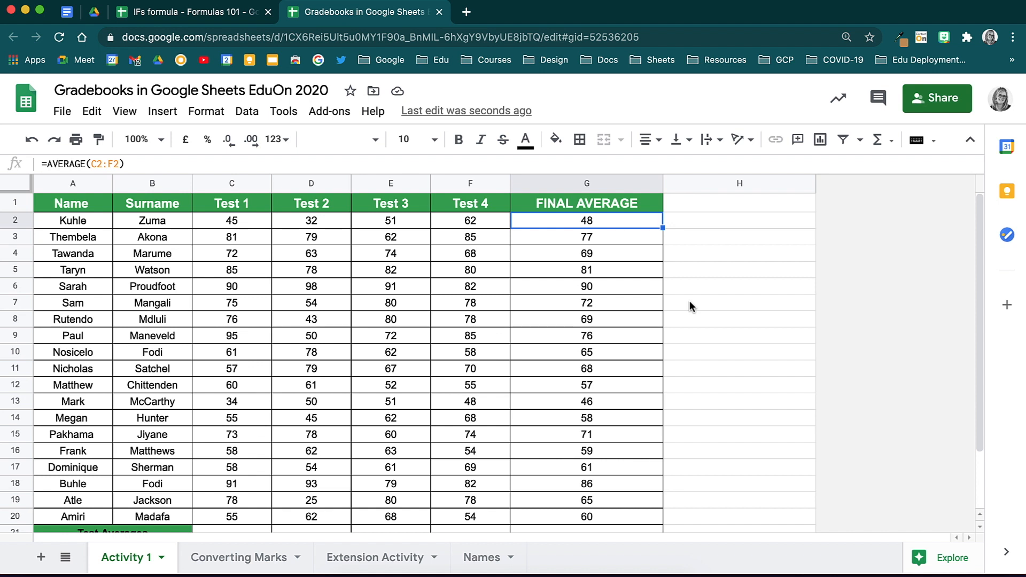
Increase the decimal places of the test averages in C21:F21 to five
scroll(689, 307, down, 1)
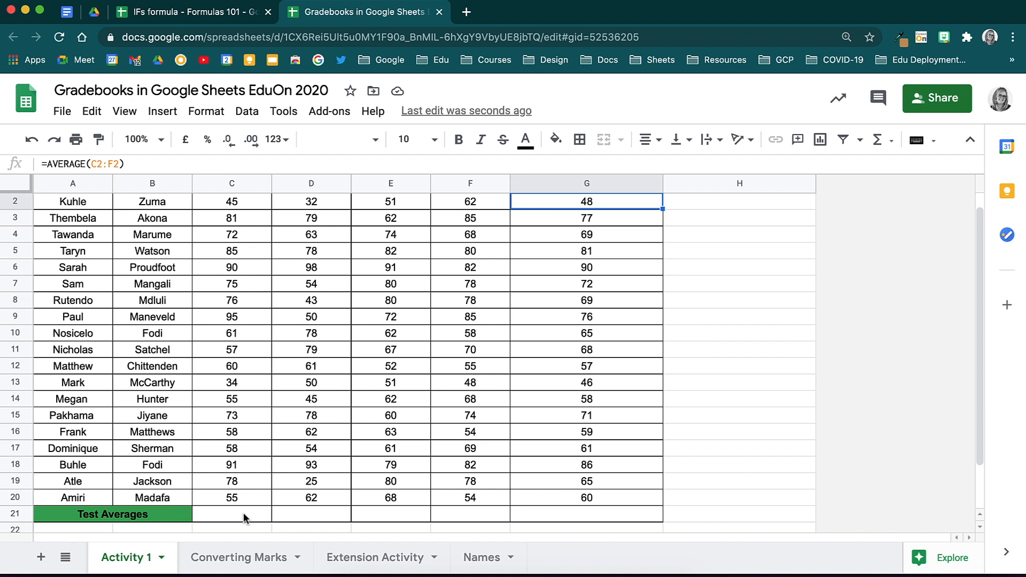
scroll(242, 512, up, 1)
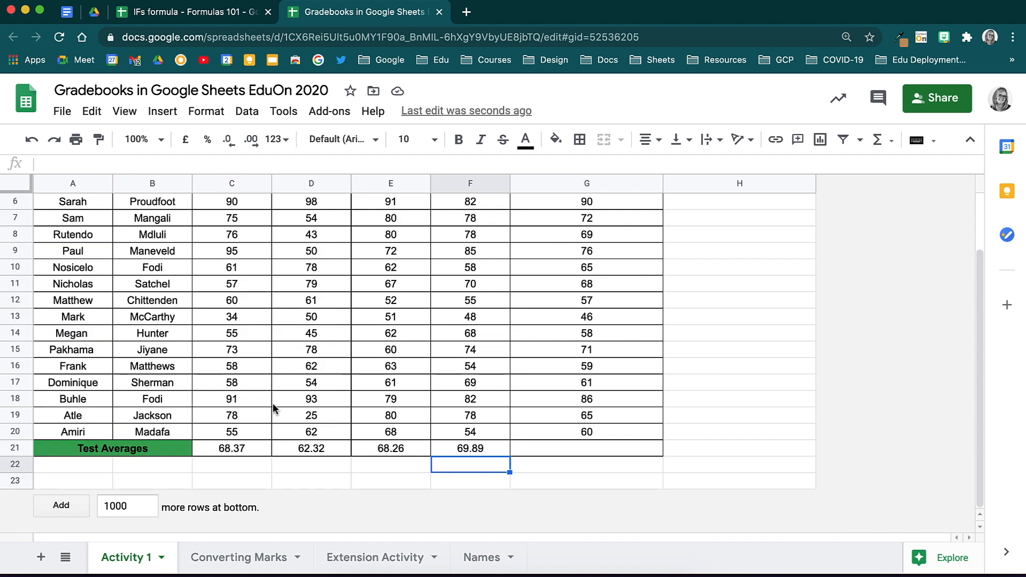
drag(239, 446, 453, 450)
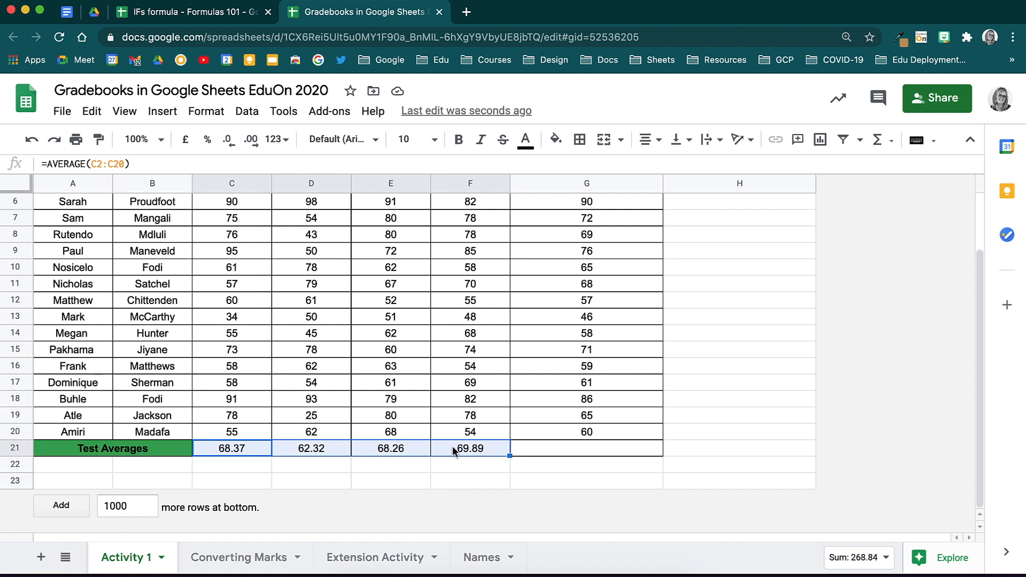
click(252, 141)
click(253, 145)
click(253, 144)
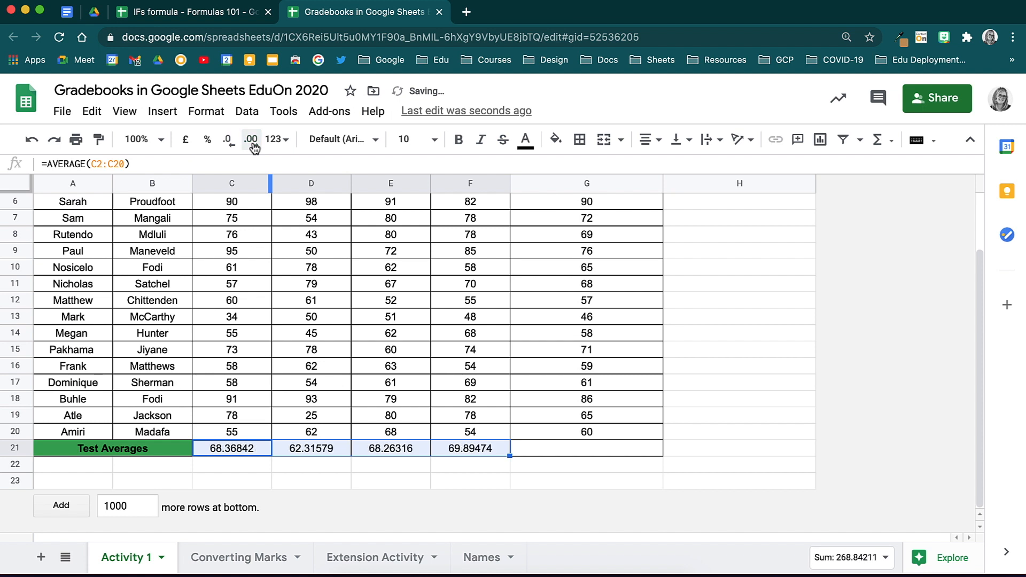
Reduce the test averages in C21:F21 to whole numbers without decimal places
click(229, 141)
click(229, 141)
click(229, 142)
click(229, 141)
click(229, 141)
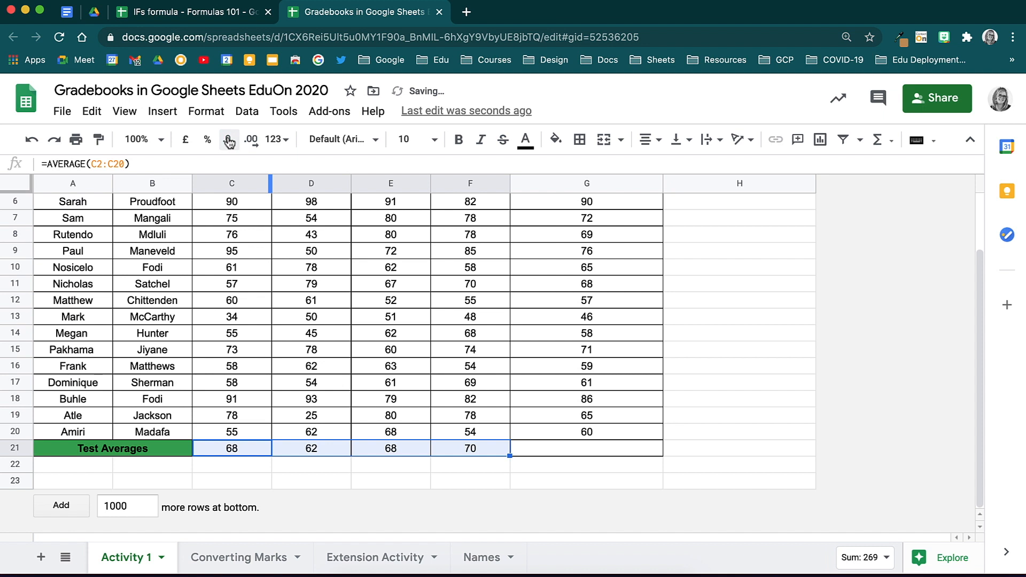
scroll(521, 249, up, 3)
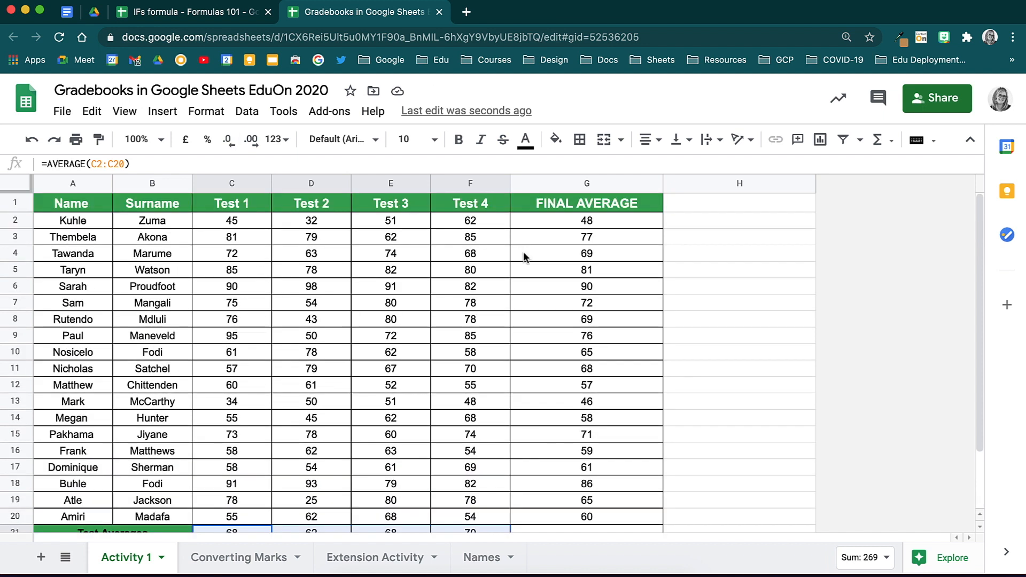
Inspect the AVERAGE formulas behind the Test 1 and Test 2 averages in C21 and D21
click(700, 515)
scroll(636, 521, down, 1)
double_click(267, 516)
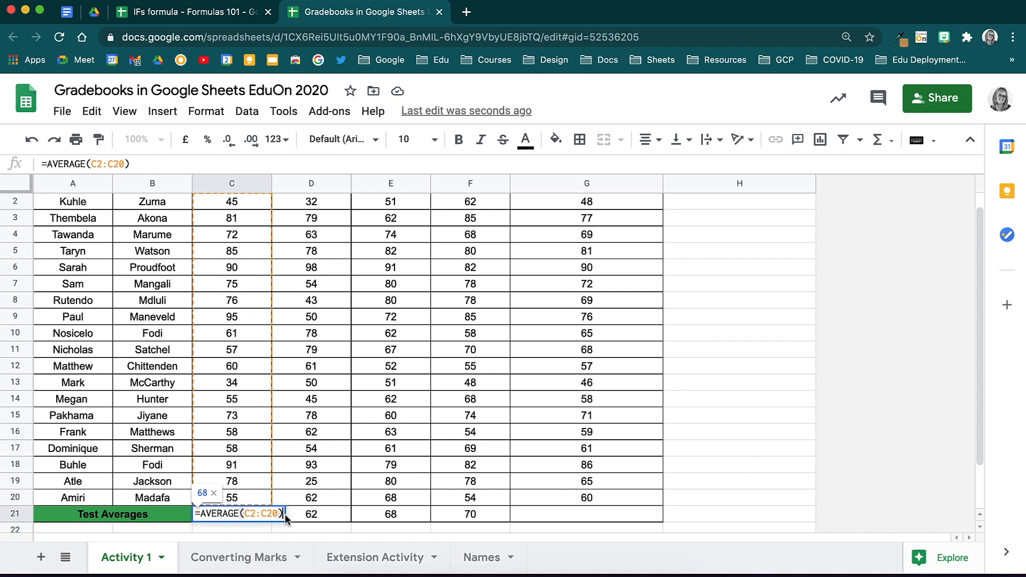
click(309, 515)
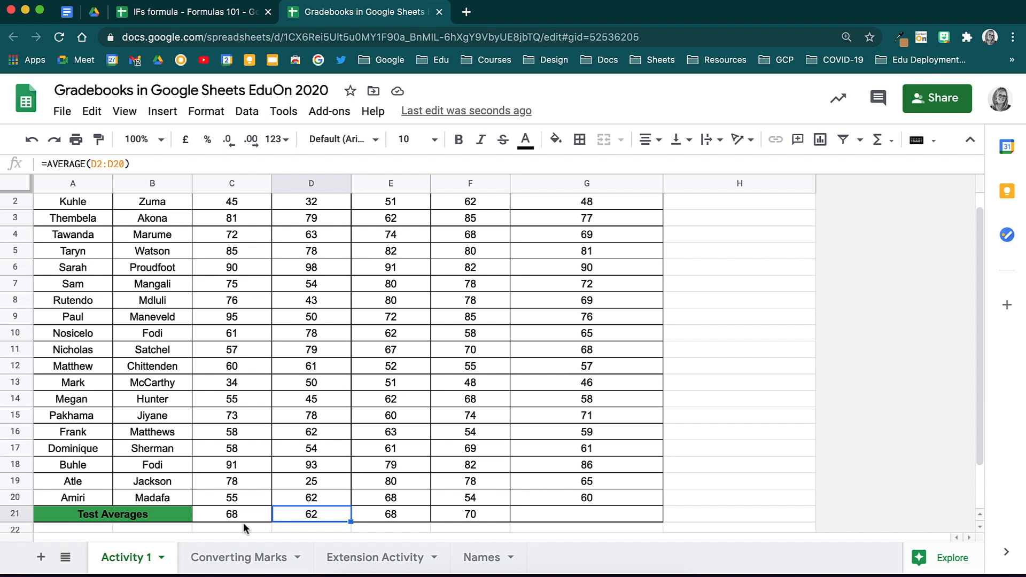
scroll(270, 433, up, 1)
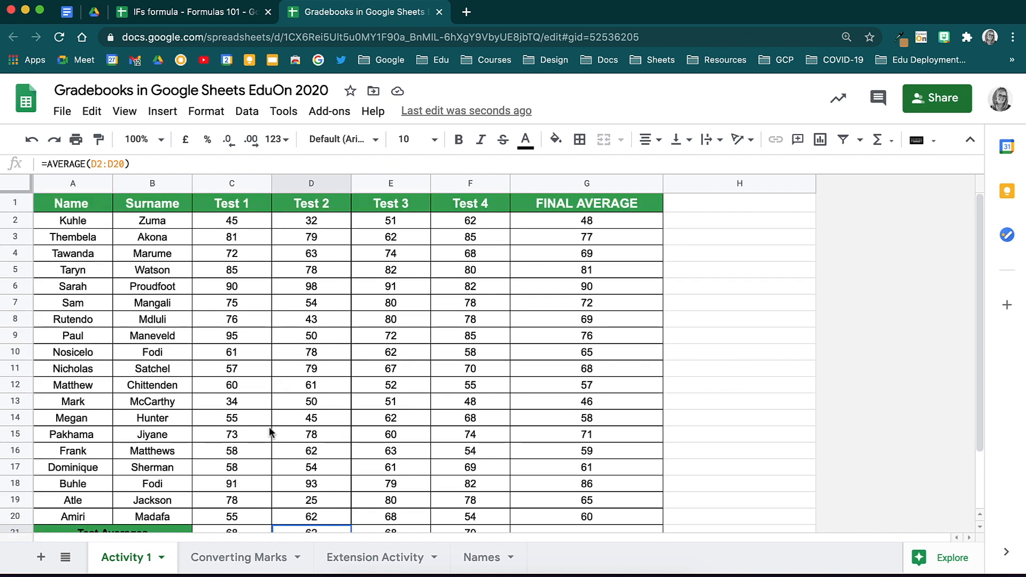
Add a conditional format rule to C2:G20 that fills cells with values less than 50 in red
drag(245, 227, 587, 517)
click(206, 112)
click(243, 483)
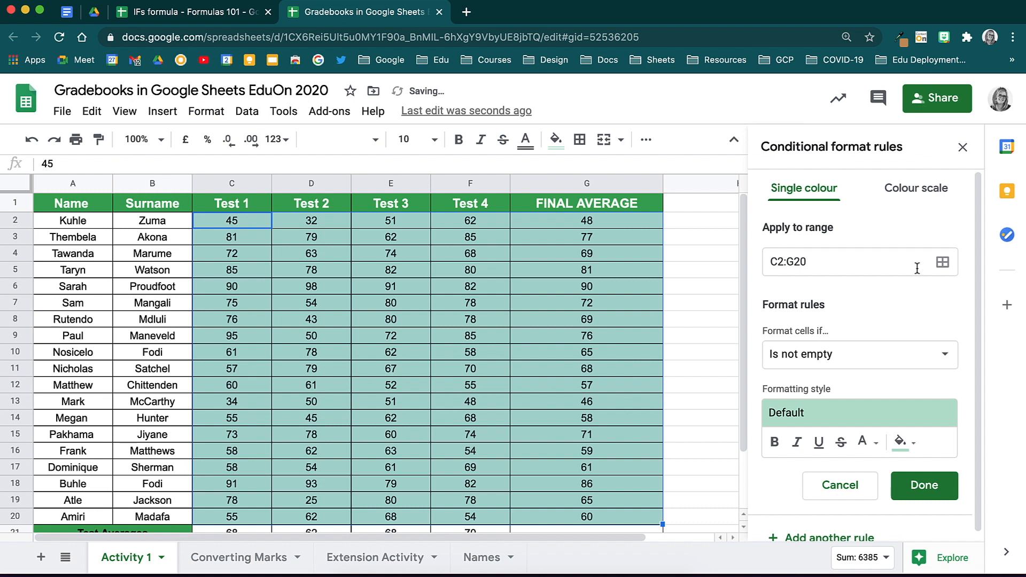
click(861, 354)
scroll(818, 417, down, 1)
click(794, 415)
text(50)
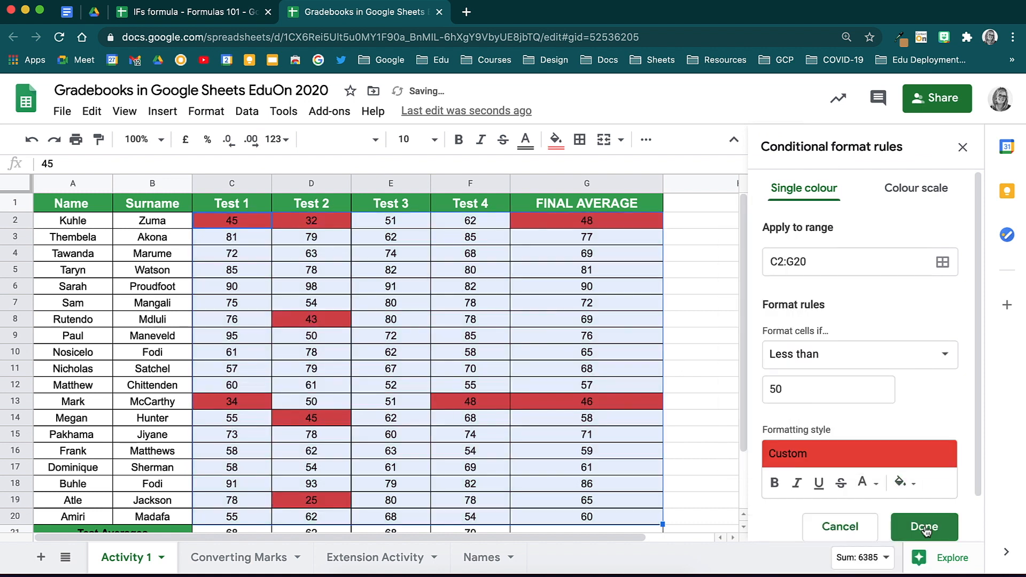
click(924, 526)
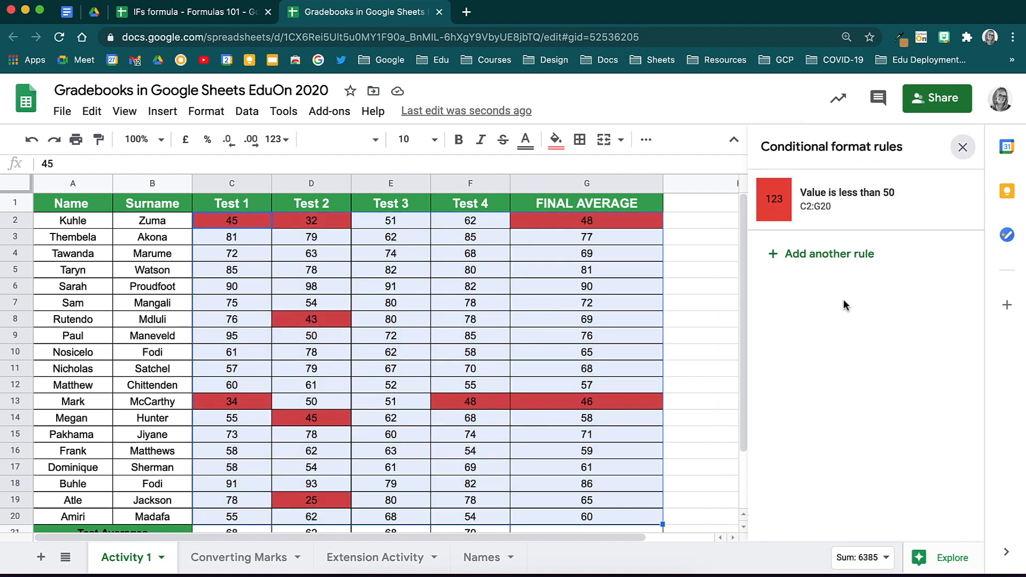
Add a second rule to C2:G20 that fills values greater than or equal to 80 in green, and close the rules
click(830, 254)
click(841, 354)
scroll(840, 417, down, 3)
click(841, 422)
click(841, 390)
text(80)
click(905, 483)
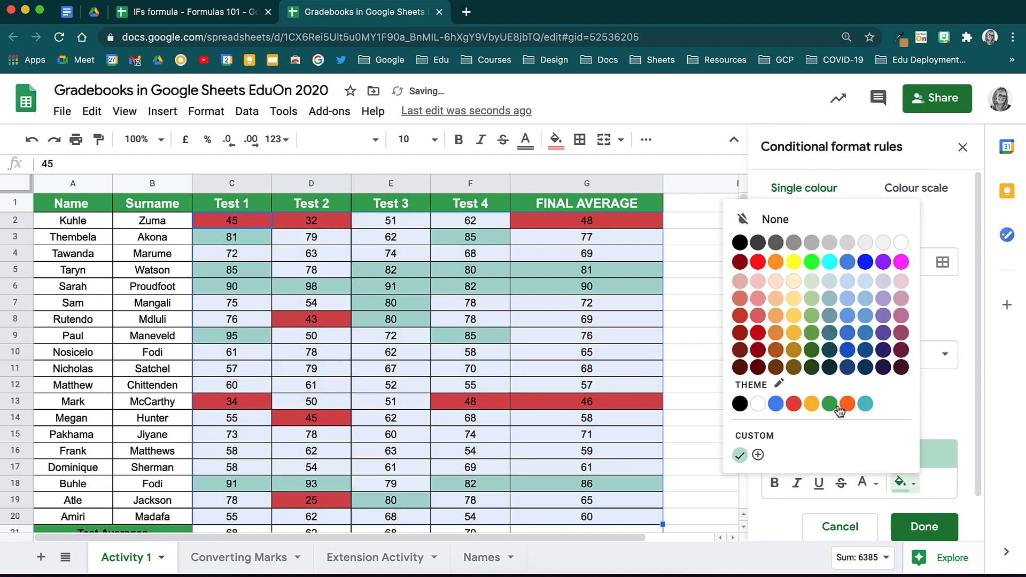
click(833, 405)
click(927, 529)
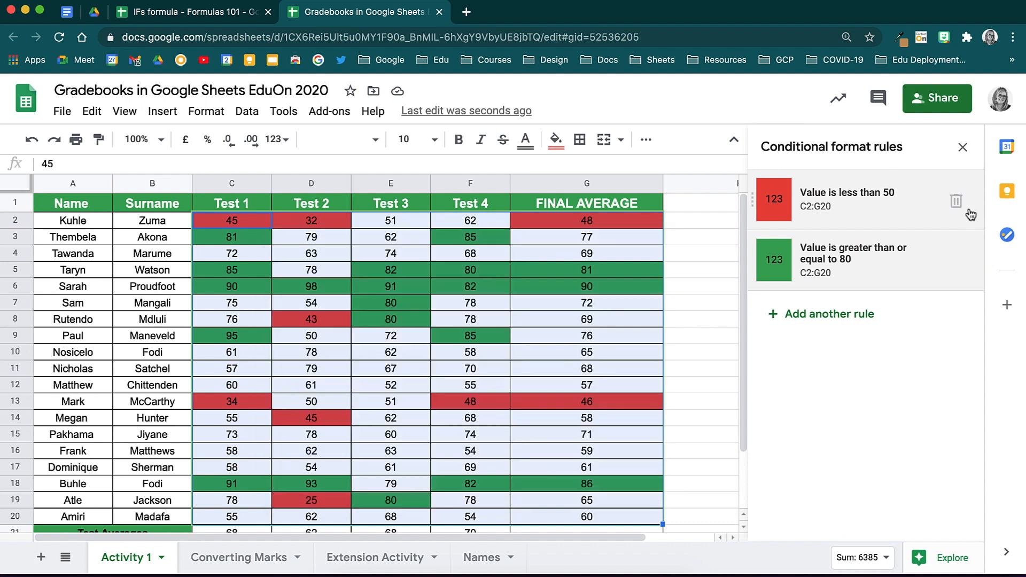
click(963, 147)
Insert a column chart from the Name column A and the FINAL AVERAGE column G
click(80, 184)
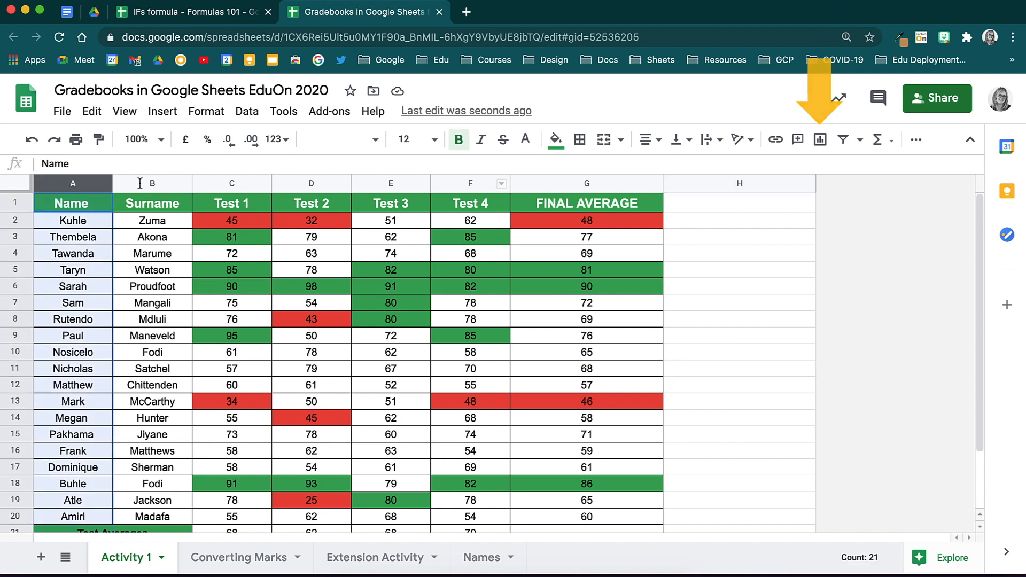
ctrl+click(587, 184)
click(820, 140)
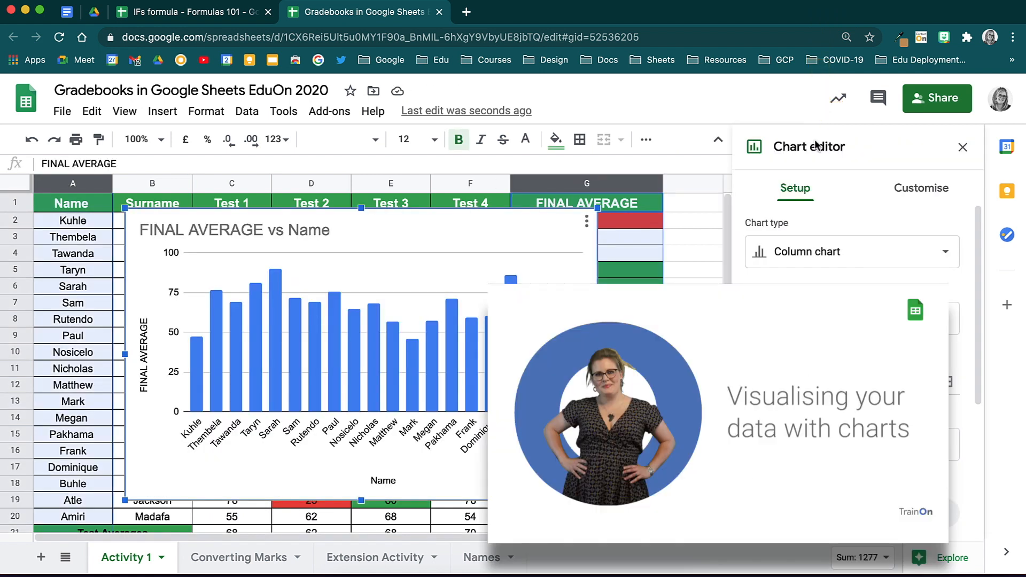
On the Converting Marks sheet, enter the formula =A3/40*100 in the first Percentage cell B3 for Test 1
click(253, 553)
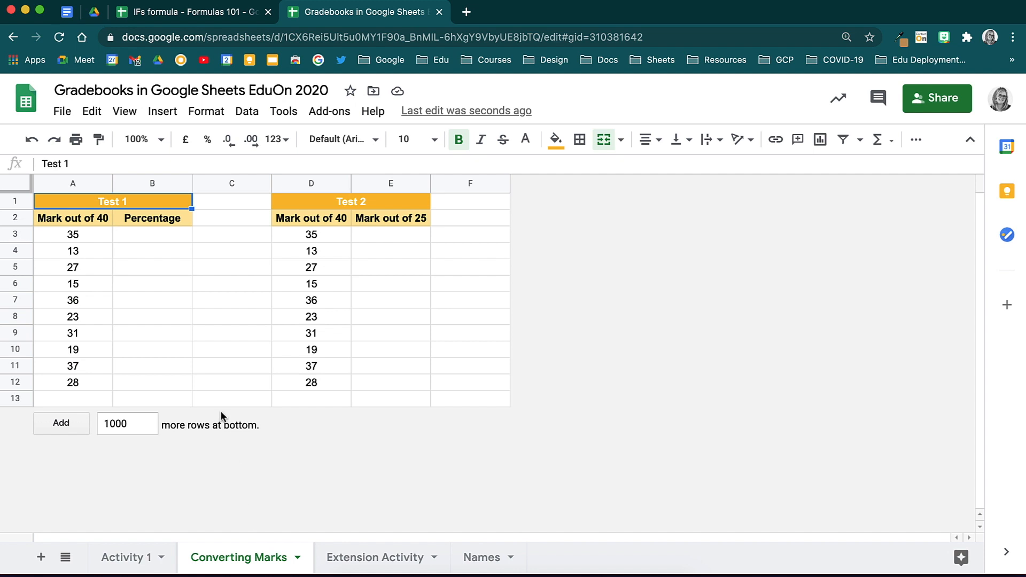
click(178, 237)
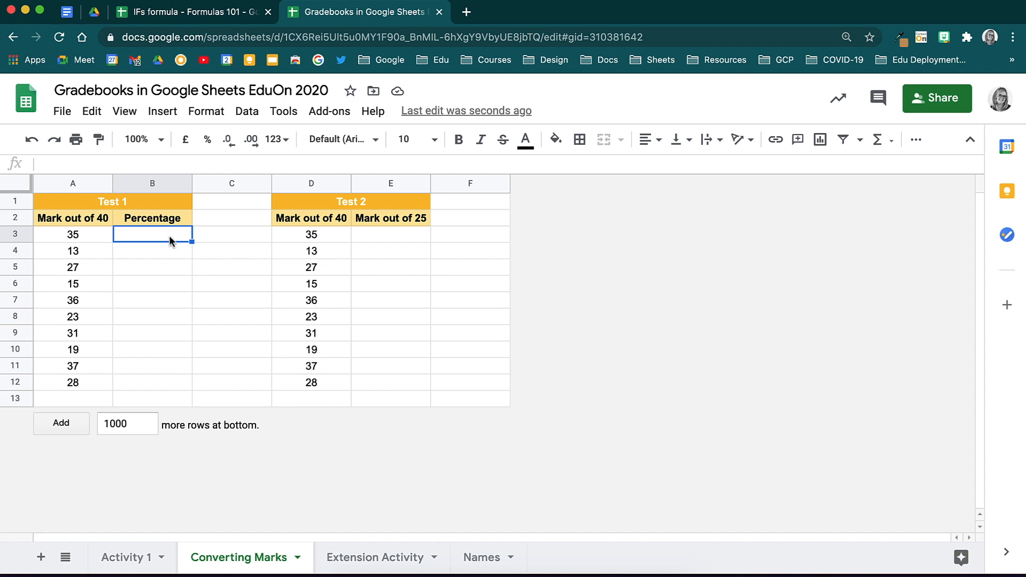
double_click(168, 236)
text(=)
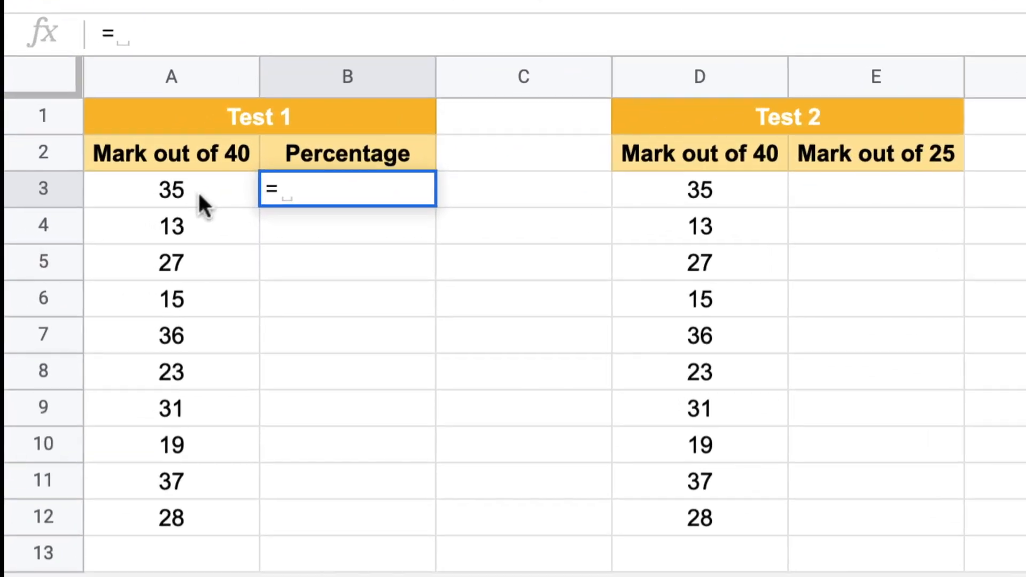
click(199, 195)
text(/40*100)
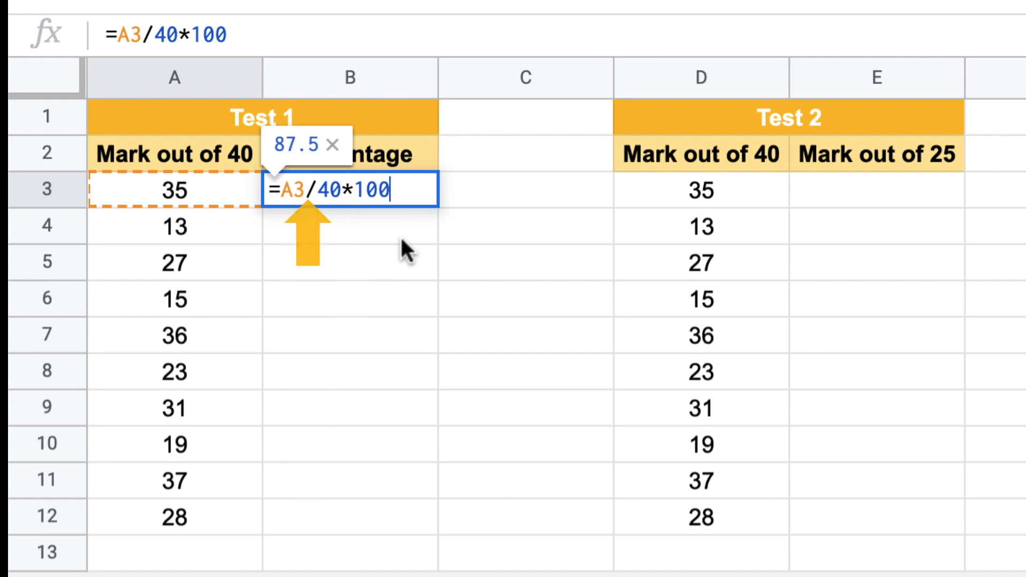
key(Return)
Fill the percentage formula from B3 down the Percentage column to B12
click(236, 336)
click(408, 193)
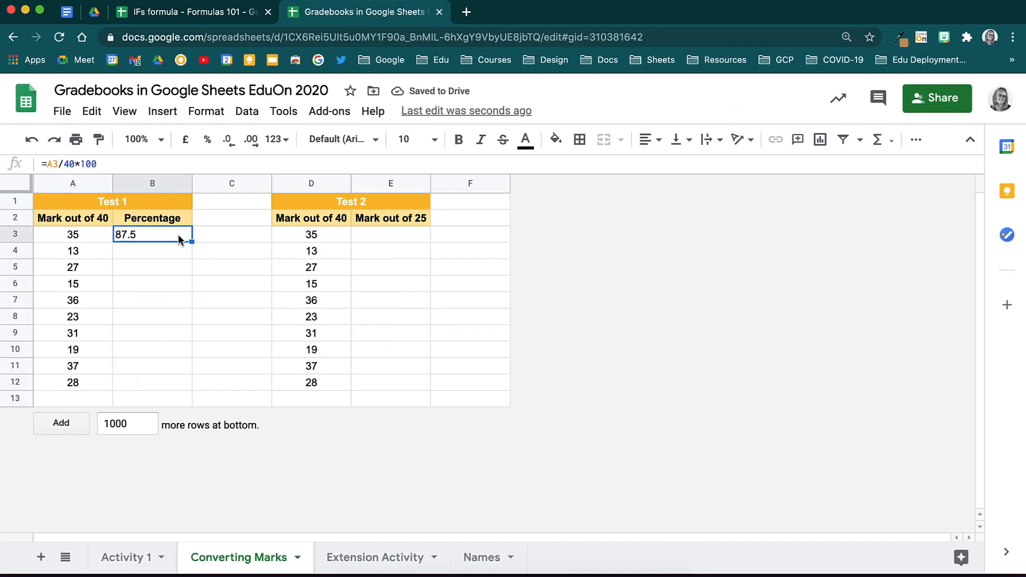
double_click(191, 242)
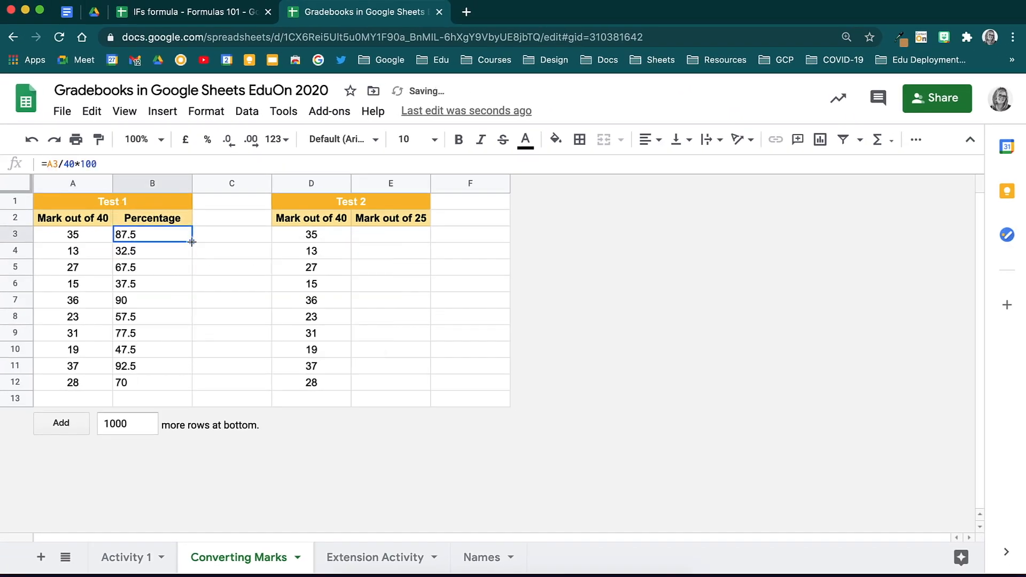
Examine the copied formulas in B4 to B12 to check how the cell reference changes in each row
click(164, 255)
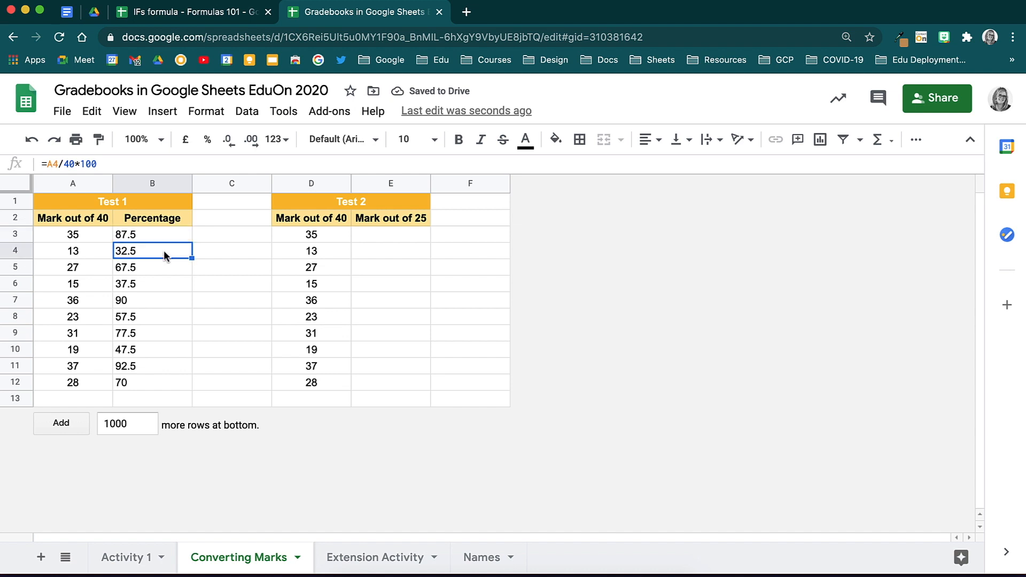
key(Down)
key(Down)
key(Down)
key(Down)
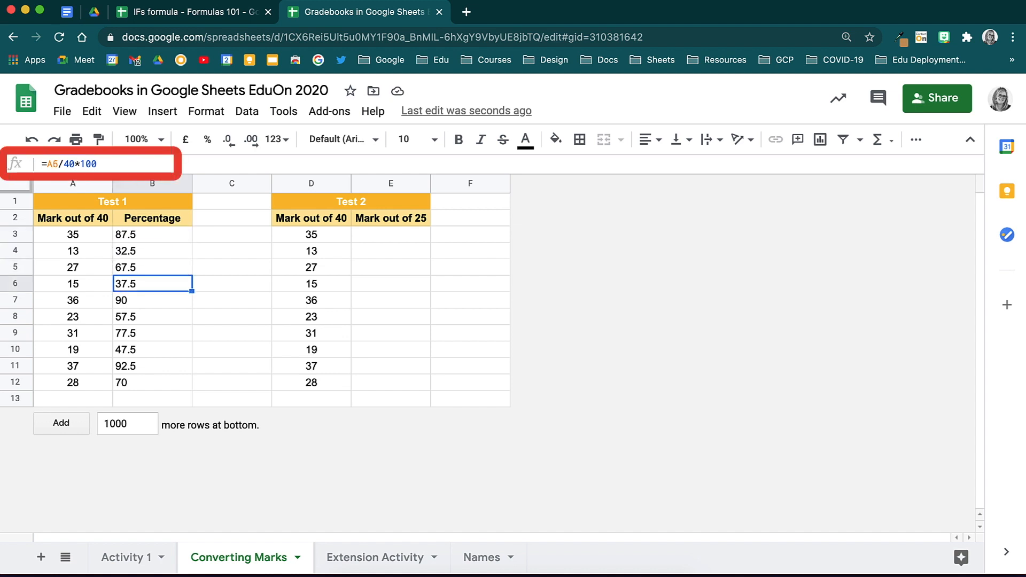
key(Down)
key(Down)
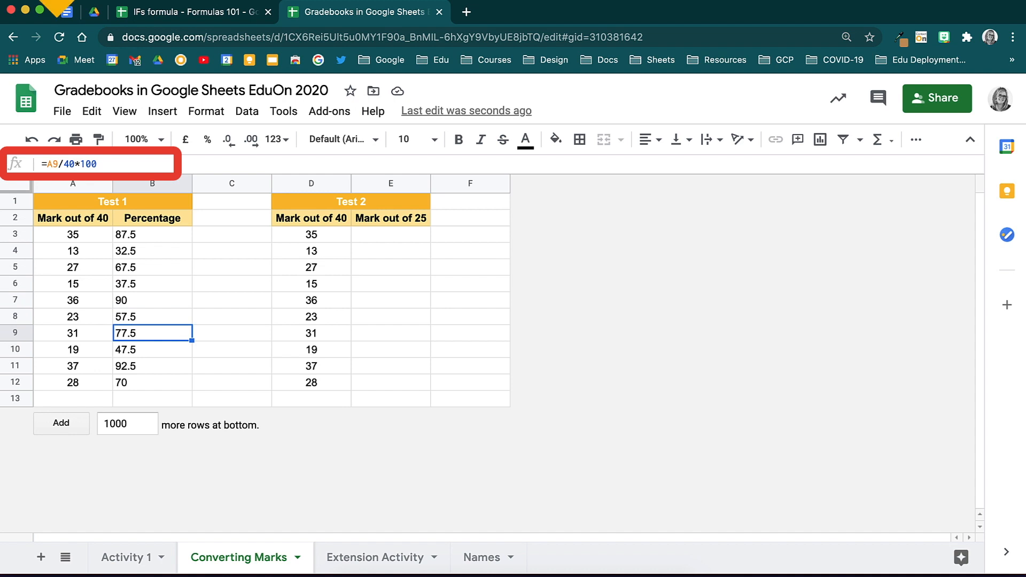
key(Down)
key(Down)
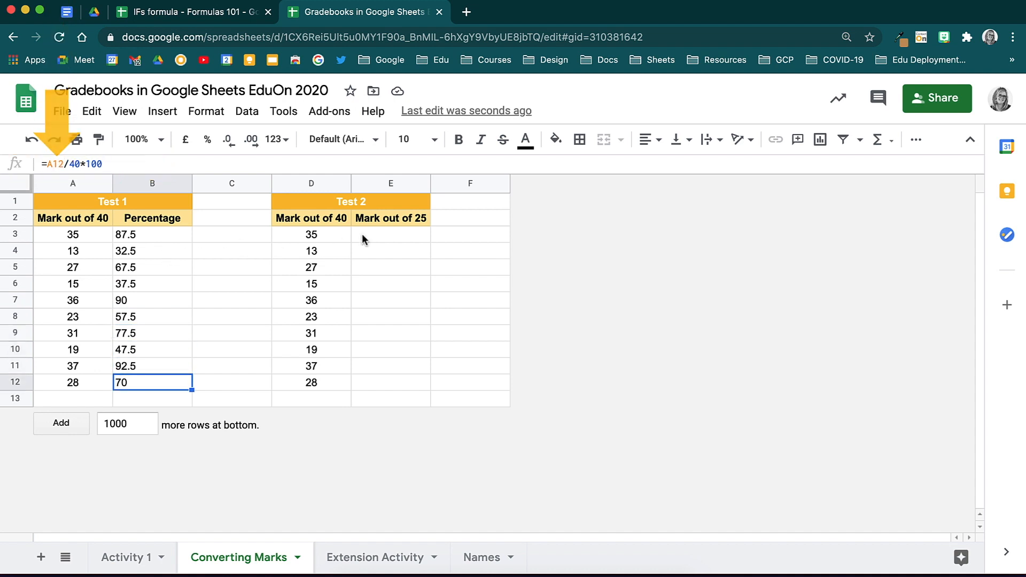
Enter =D3/40*25 in E3 to convert the Test 2 mark to a mark out of 25, and fill it down to E12
click(420, 234)
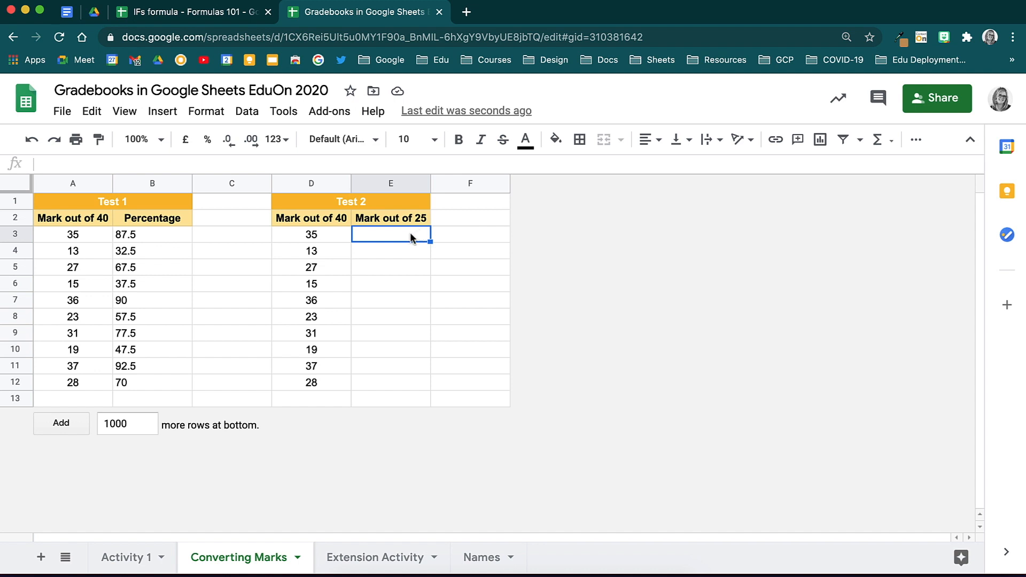
text(=)
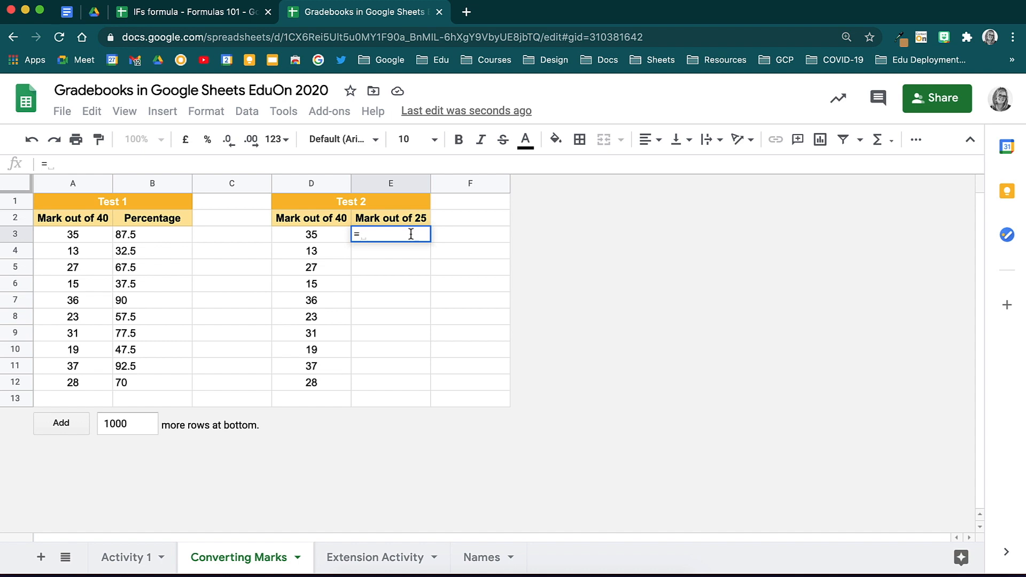
click(320, 236)
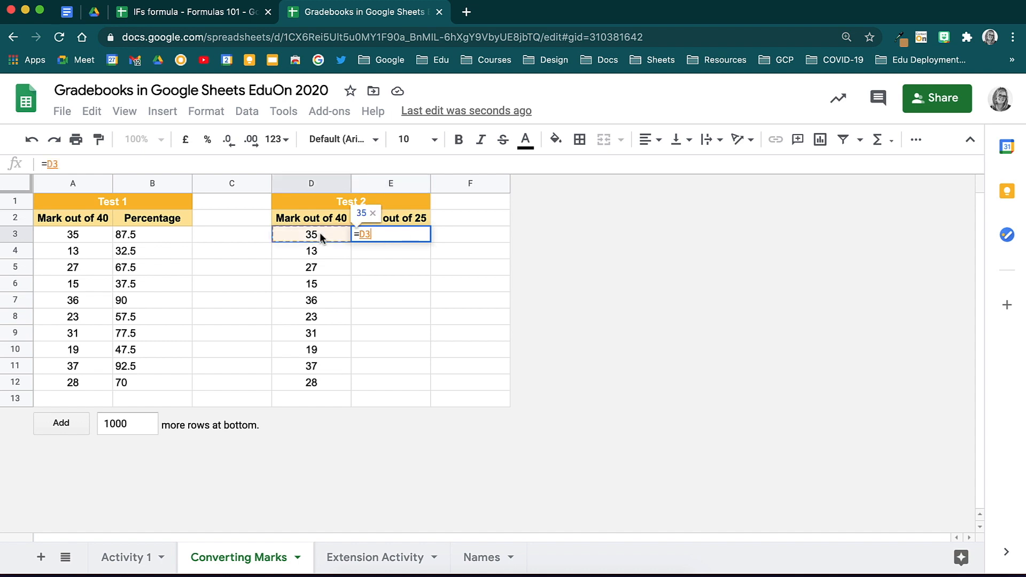
text(/)
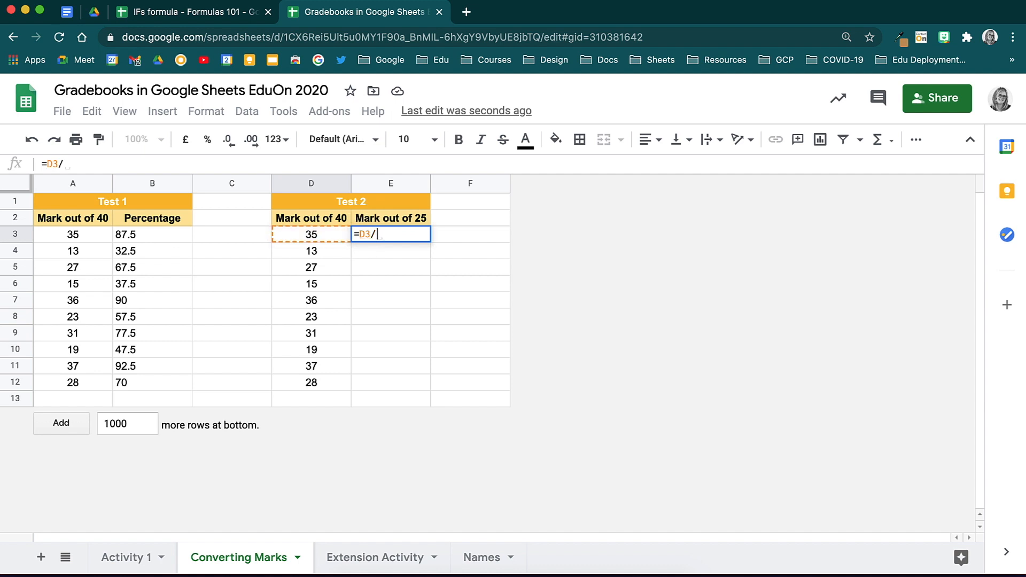
text(40*25)
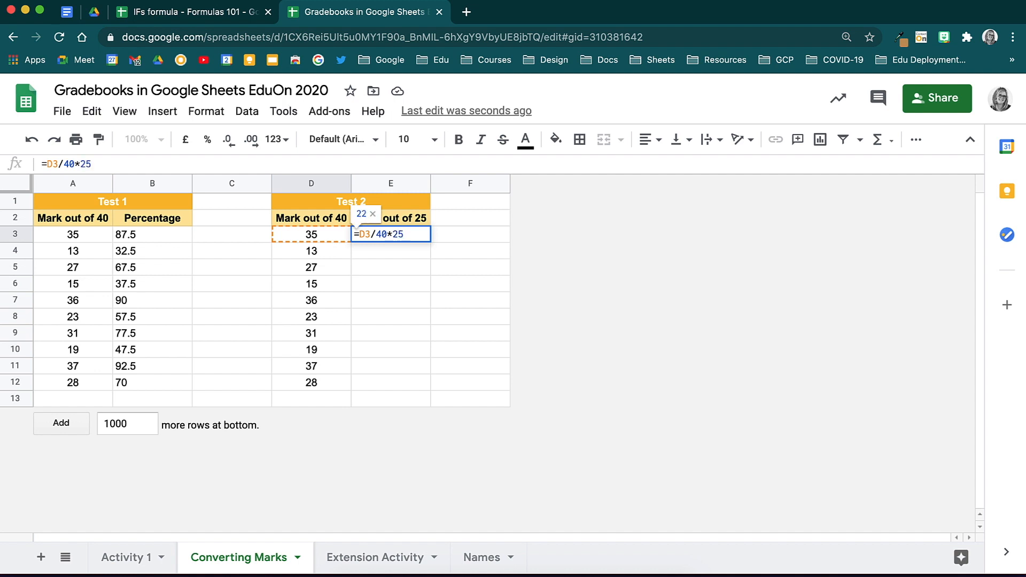
key(Return)
click(475, 335)
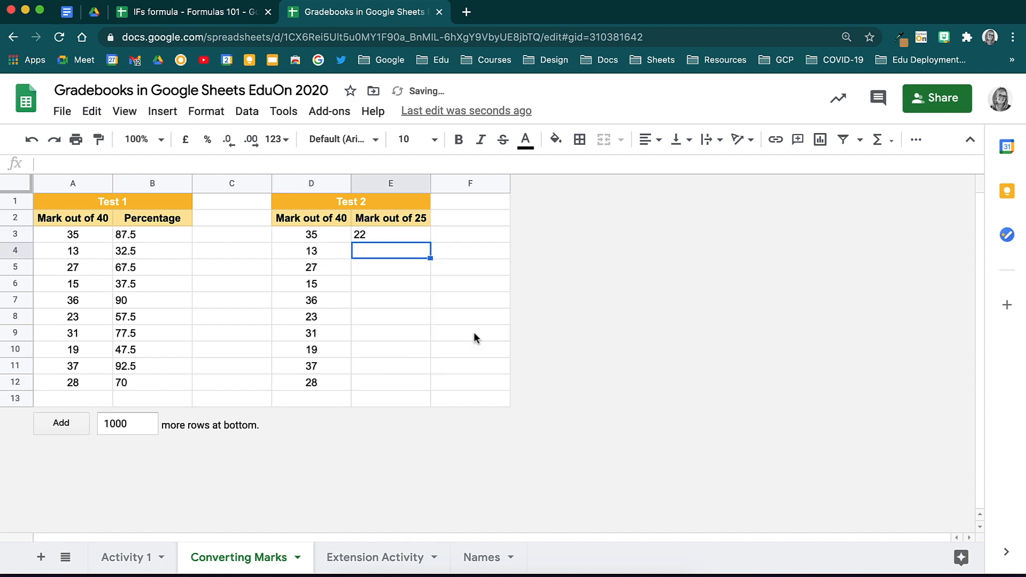
click(409, 239)
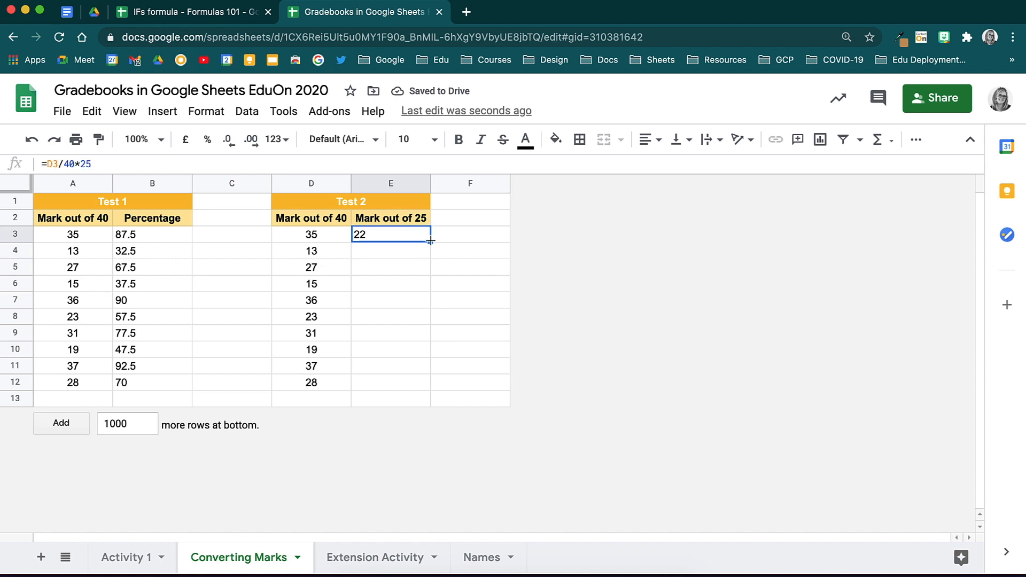
double_click(430, 241)
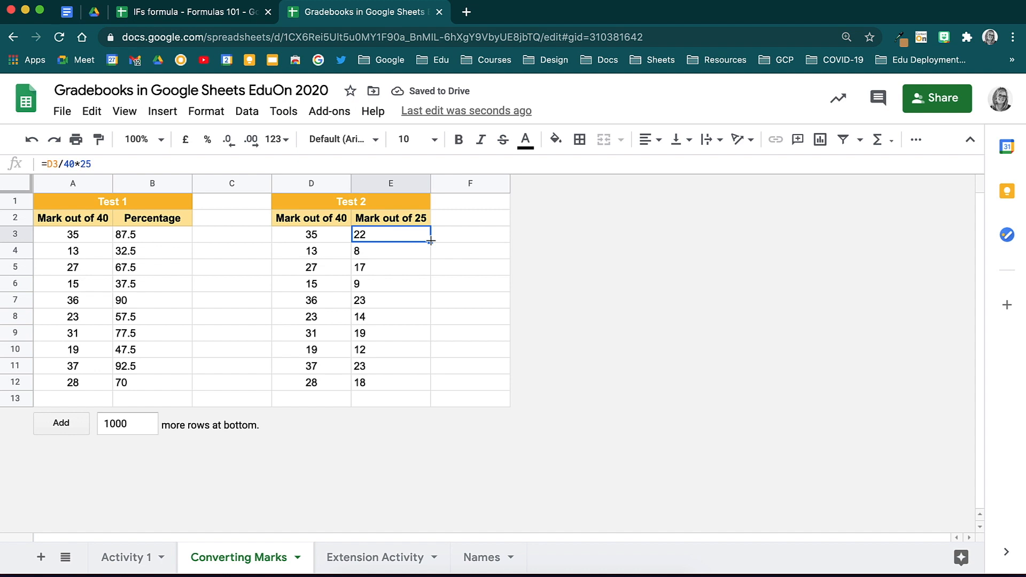
Set column E to show the Test 2 marks out of 25 with one decimal place
click(251, 139)
click(390, 184)
click(251, 139)
click(228, 139)
click(470, 333)
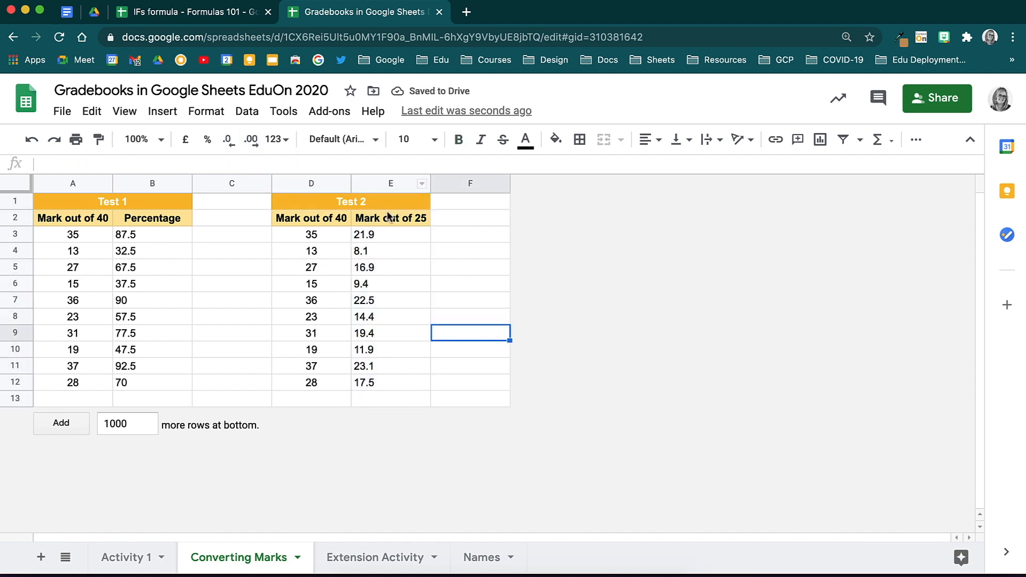
Reduce the decimal places of column E so the marks out of 25 are displayed as whole numbers
click(391, 184)
click(228, 140)
click(483, 286)
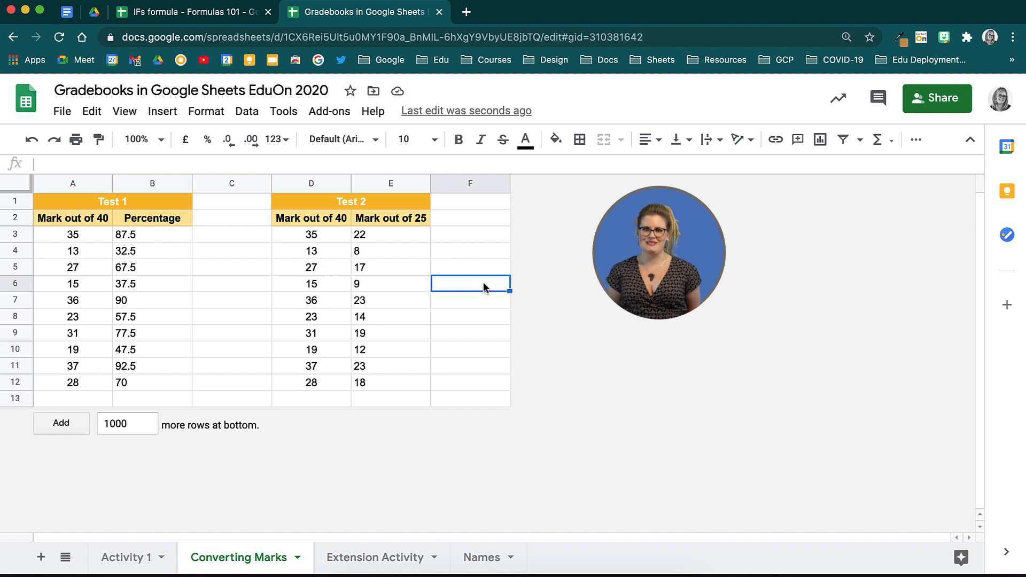
On the Extension Activity sheet, fill the IFS letter-grade formula from I2 down the LETTER GRADE column
click(400, 556)
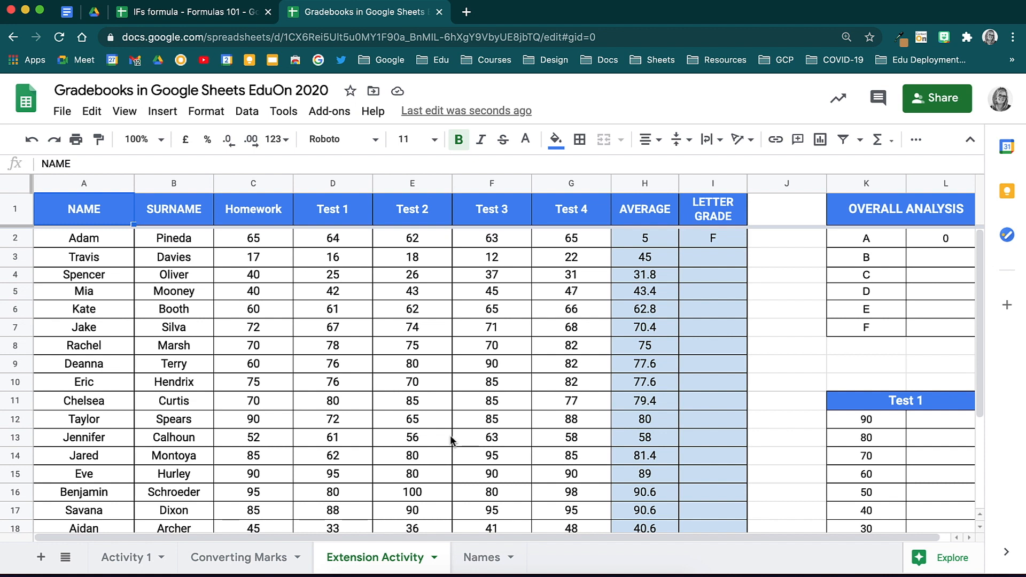
scroll(451, 440, right, 2)
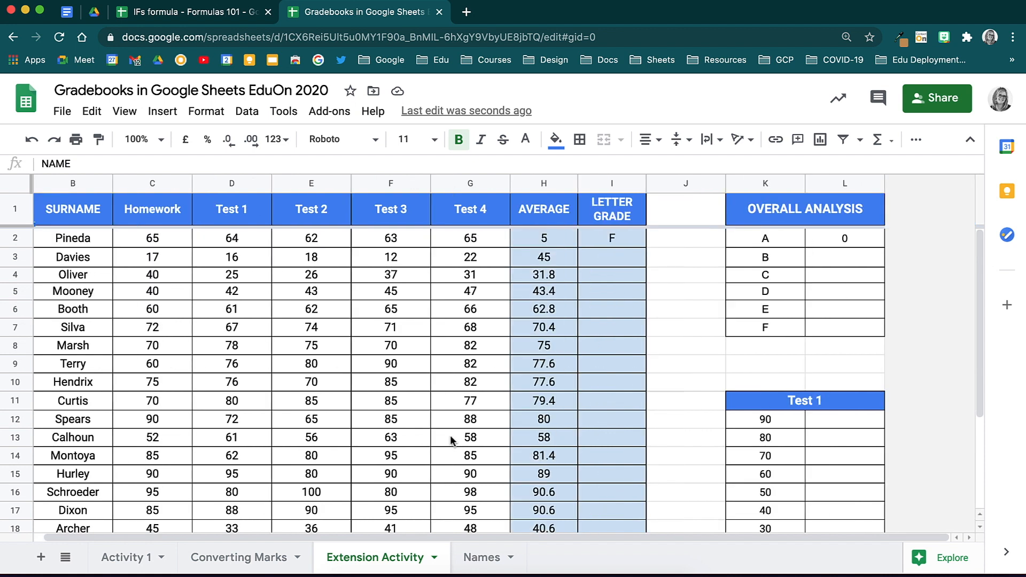
scroll(450, 440, down, 1)
scroll(451, 440, up, 1)
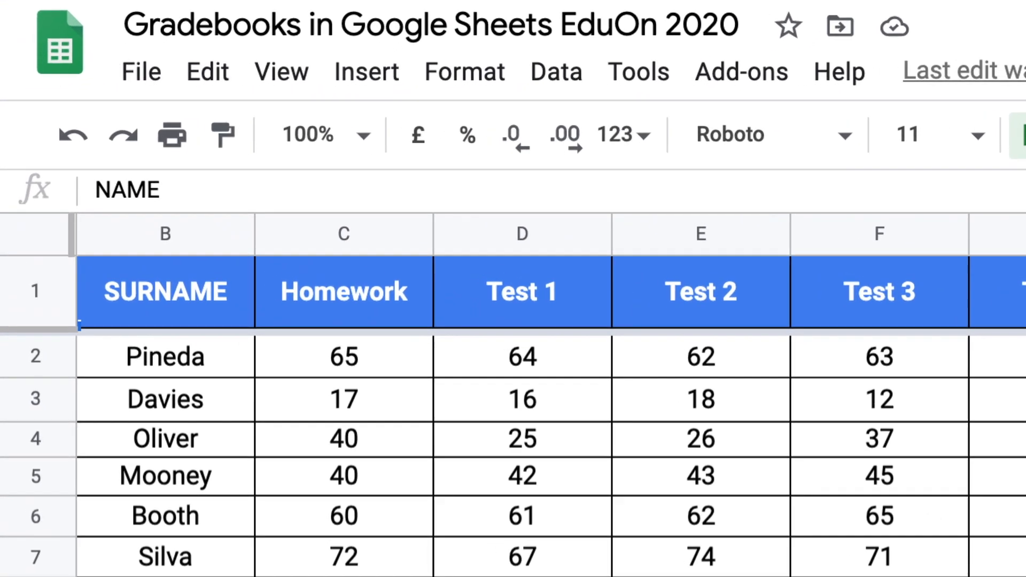
click(602, 245)
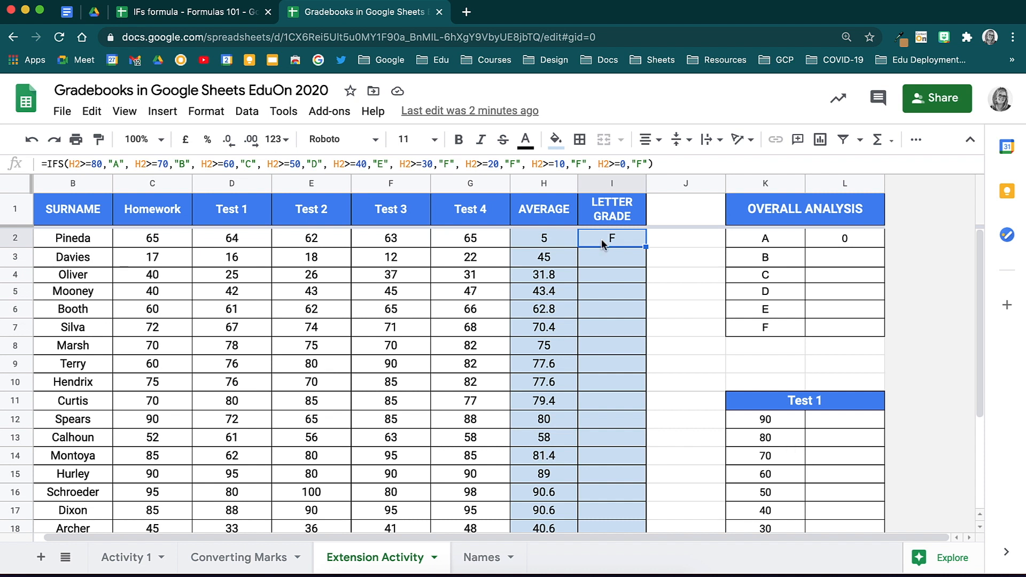
double_click(645, 246)
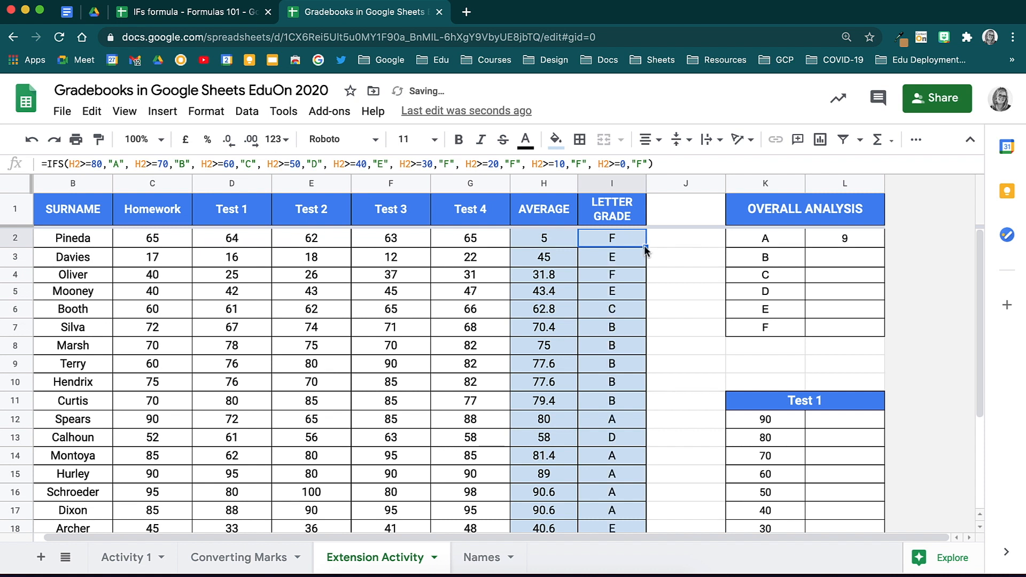
click(660, 275)
scroll(599, 395, down, 3)
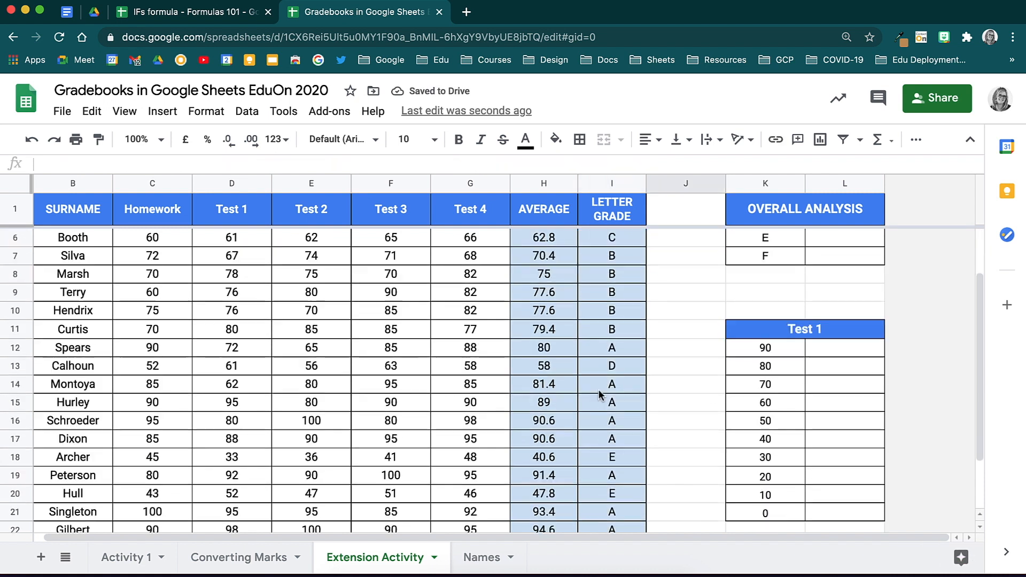
Switch to the IFs formula - Formulas 101 spreadsheet and examine the IFS formula in I2
click(229, 13)
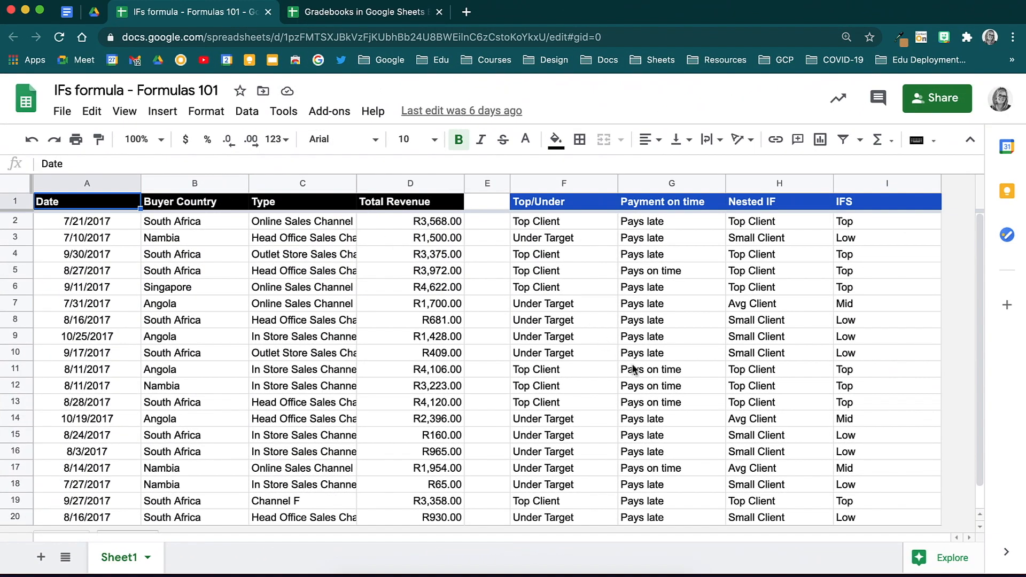
click(903, 221)
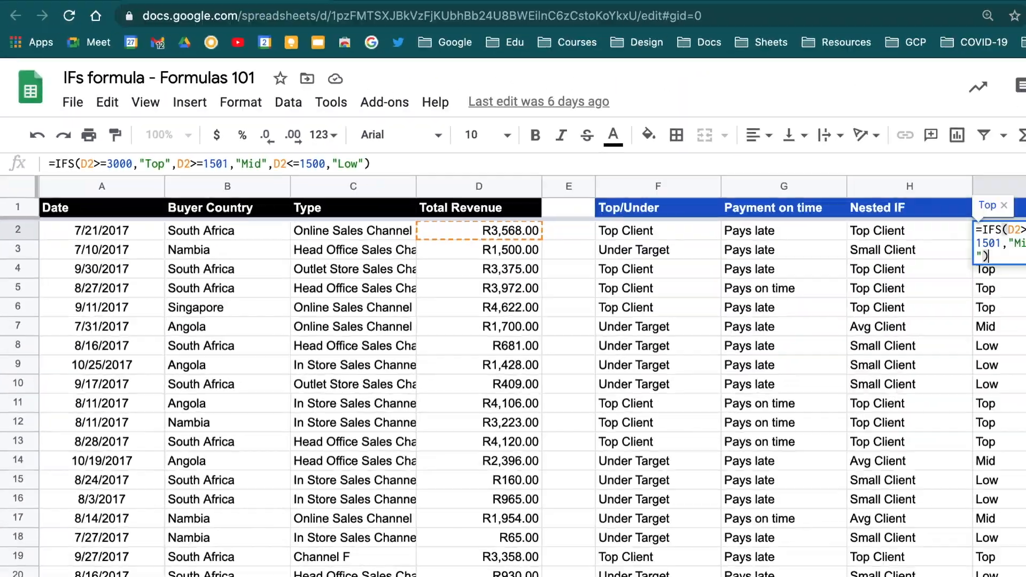
click(912, 260)
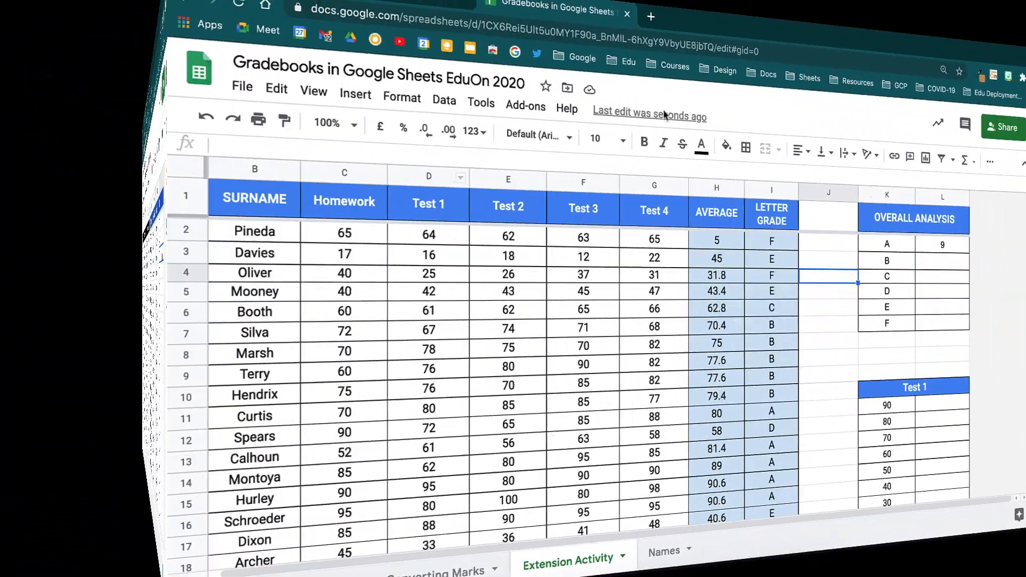
Start a COUNTIF formula in L12, beside the 90 row of the Test 1 table, with the letter grades I2:I23 as its range
scroll(491, 375, down, 3)
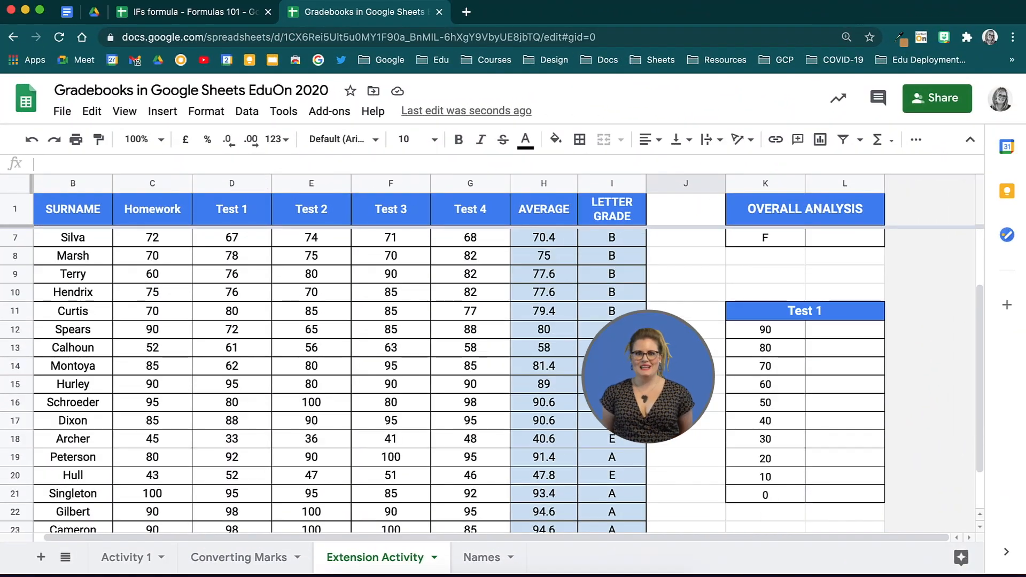
click(848, 334)
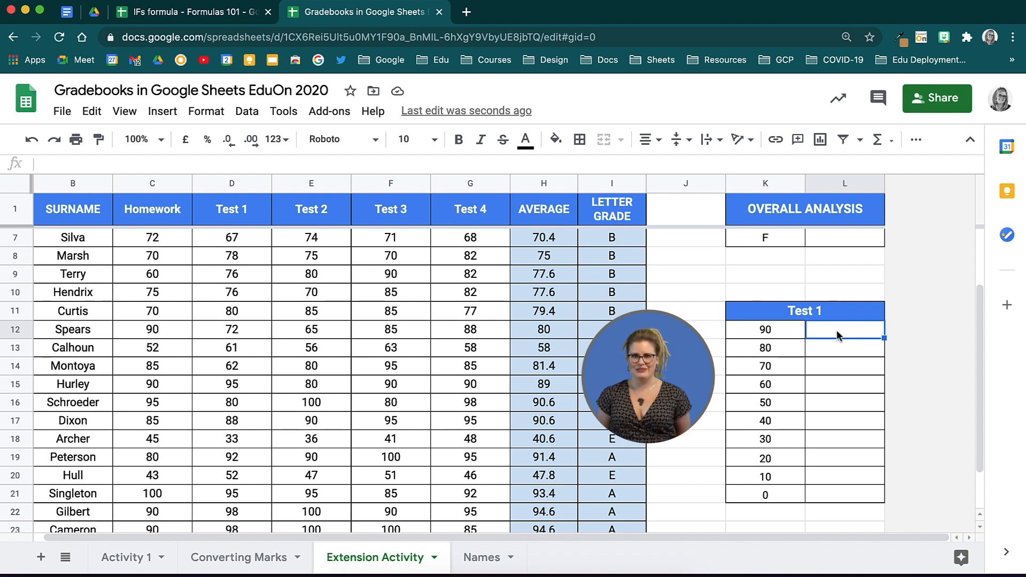
double_click(830, 335)
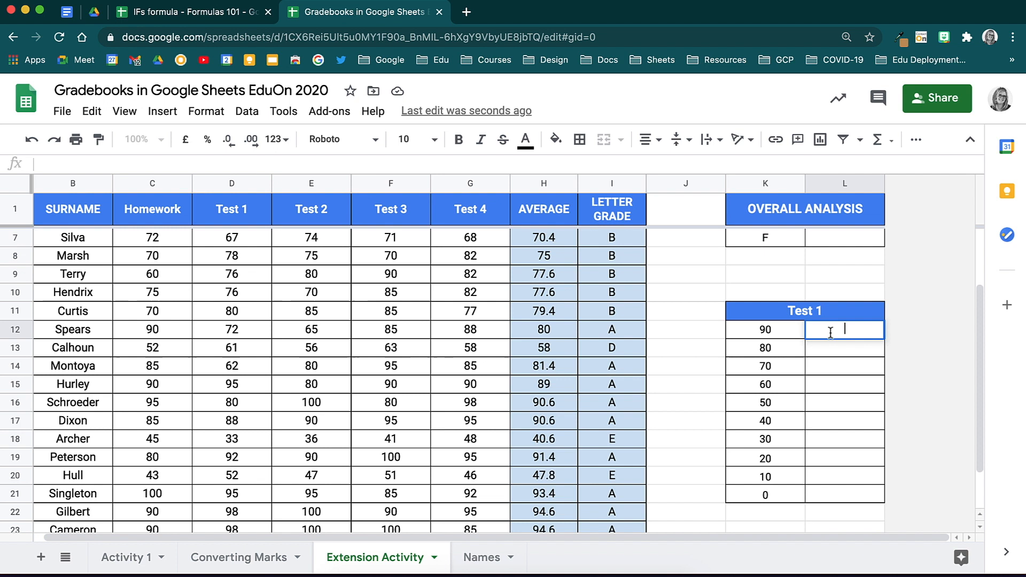
text(=)
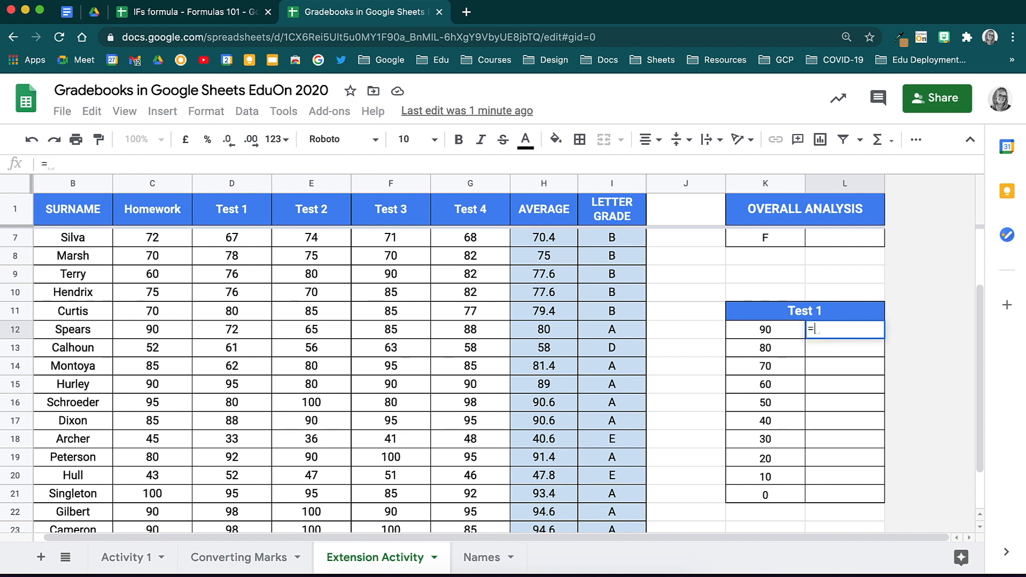
text(countif)
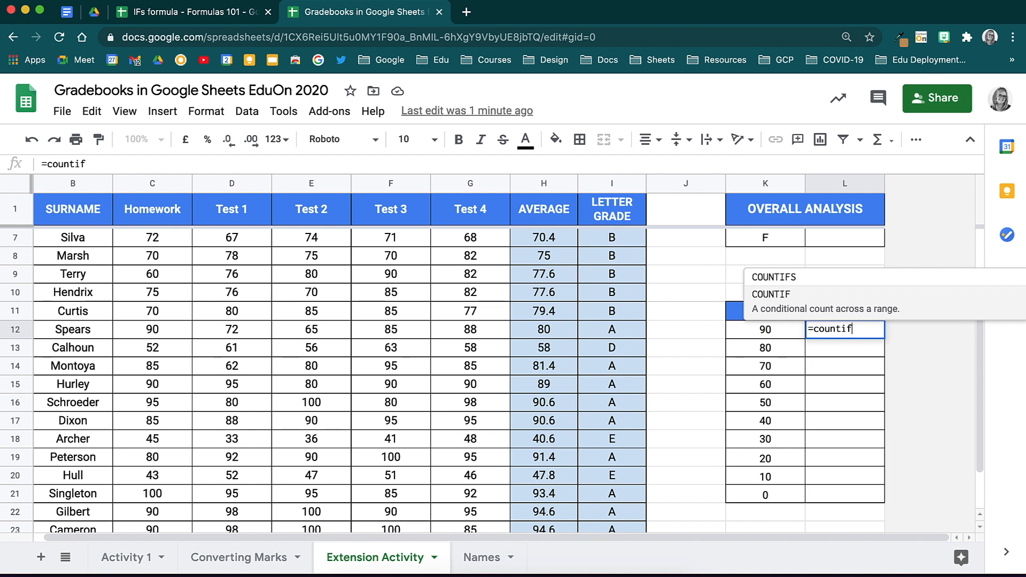
text(()
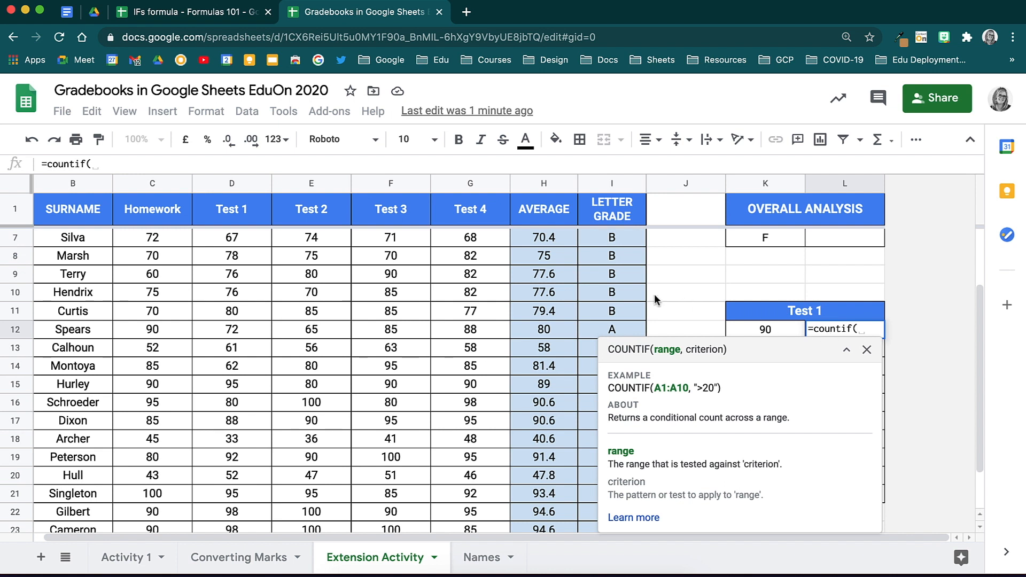
scroll(609, 287, up, 5)
scroll(610, 287, left, 1)
drag(717, 236, 735, 449)
scroll(877, 355, right, 1)
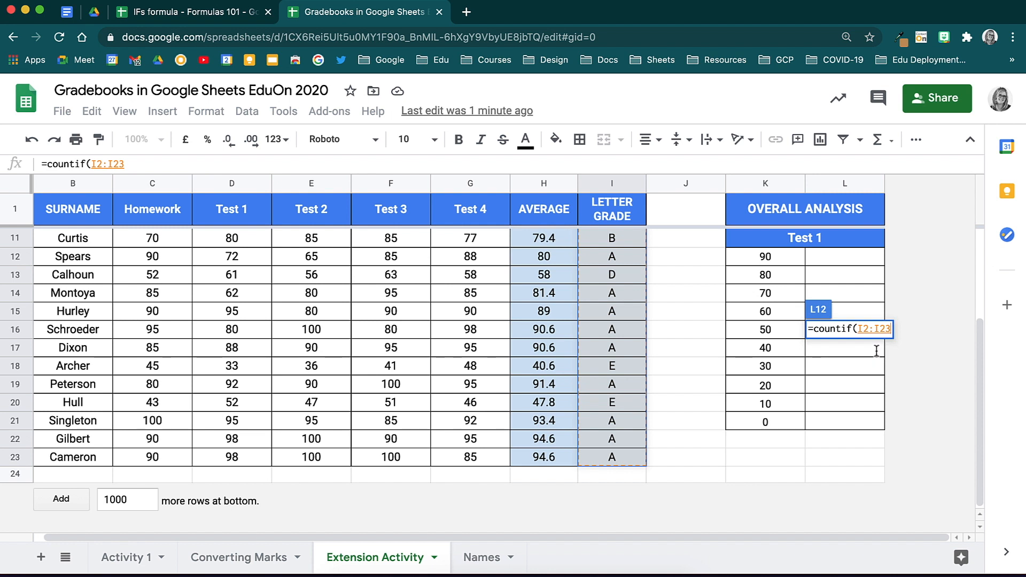
Make the COUNTIF range in L12 absolute as $I$2:$I$23
click(854, 327)
click(857, 327)
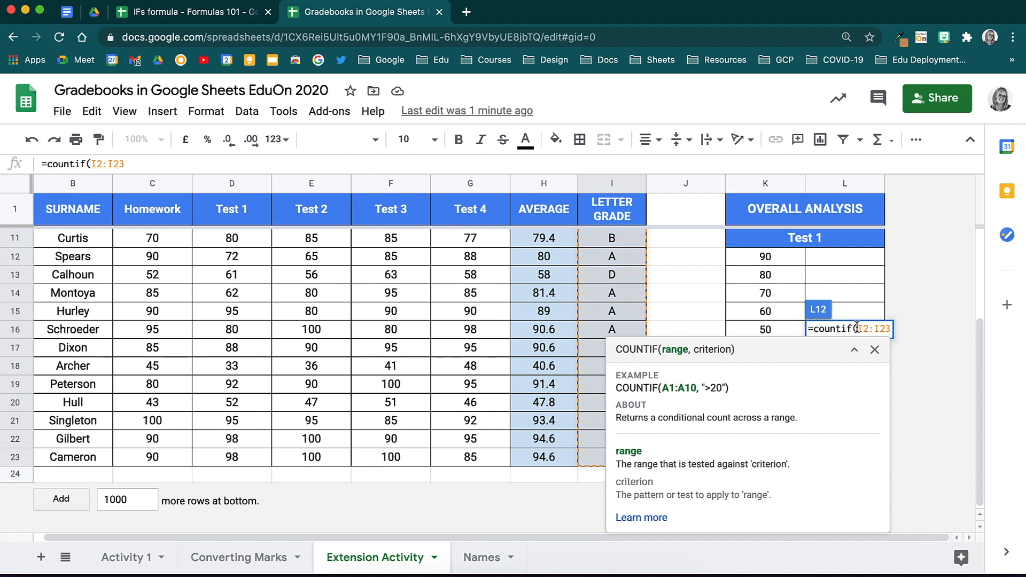
text($I$2:)
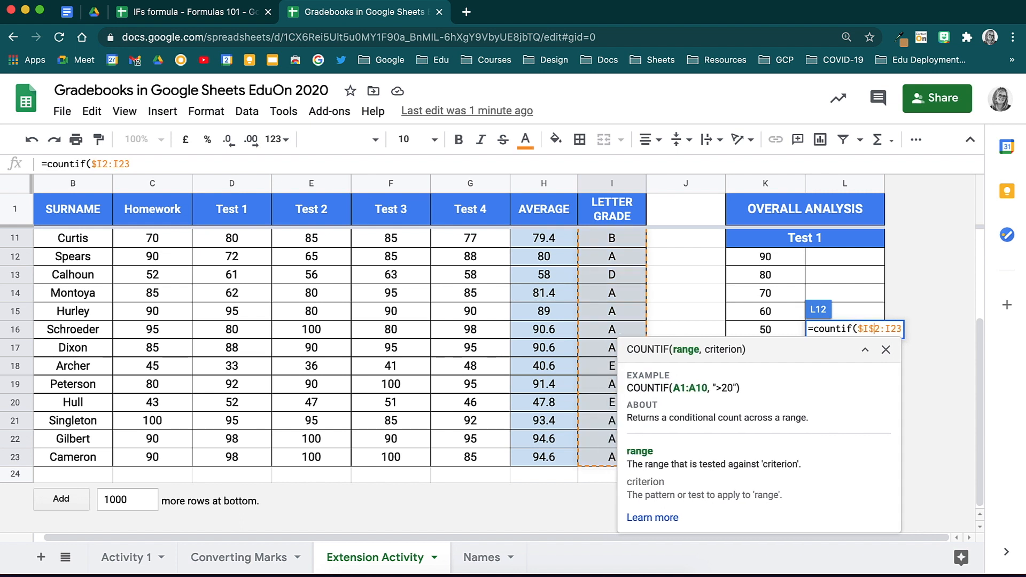
text($I)
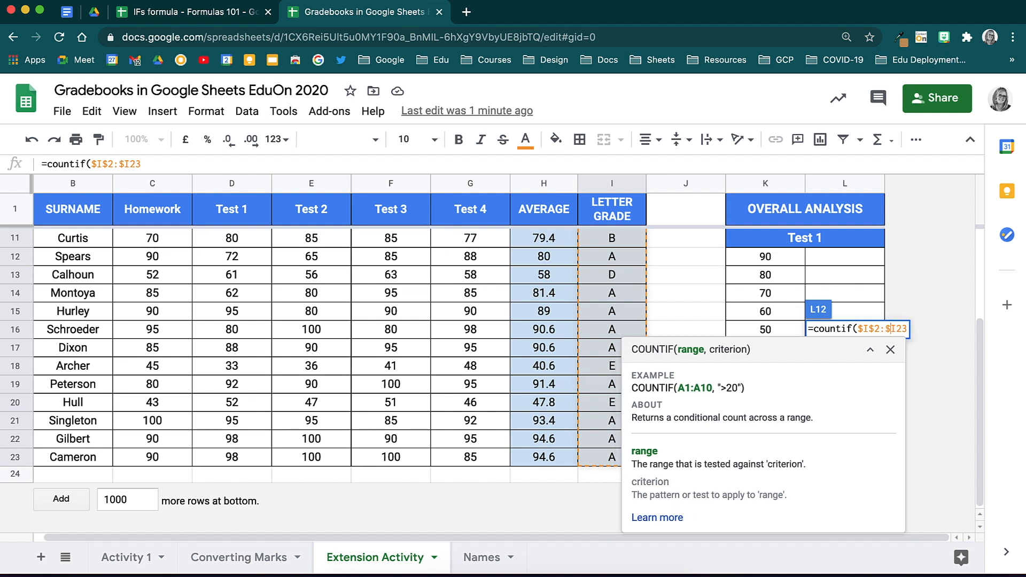
text($)
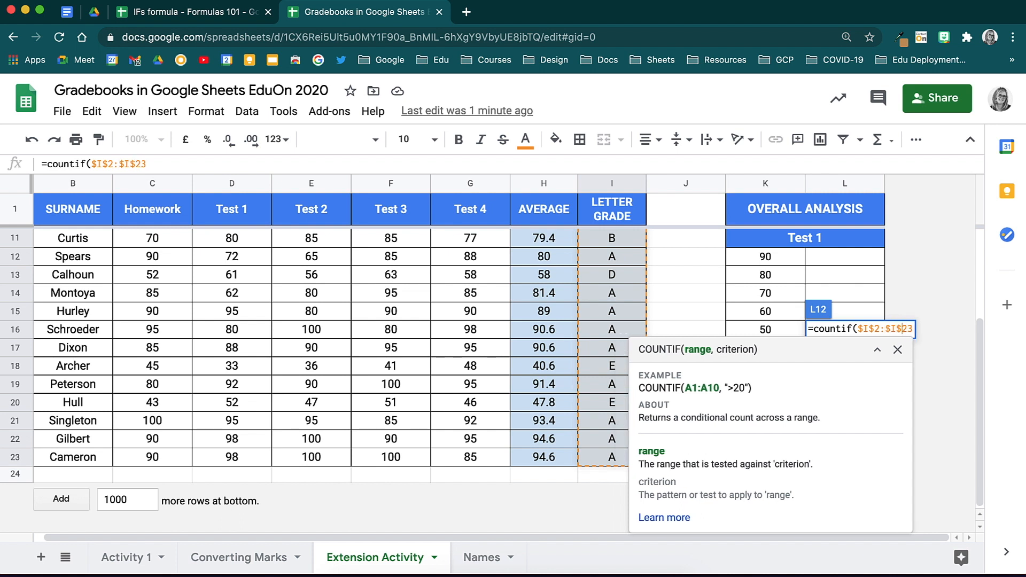
Add "A" as the criterion and complete the formula =countif($I$2:$I$23,"A") in L12
key(Right)
key(Right)
text(, )
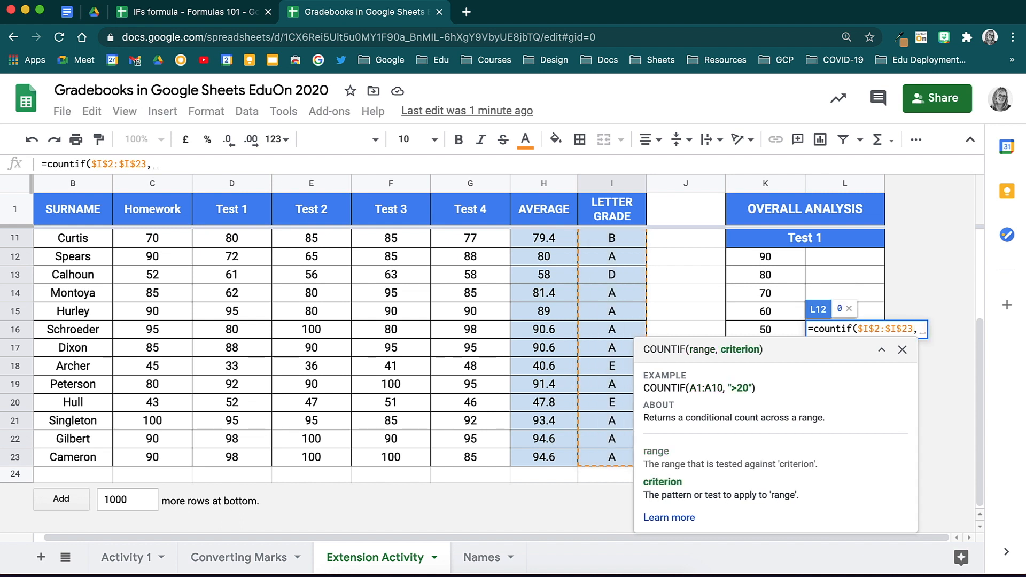
text(")
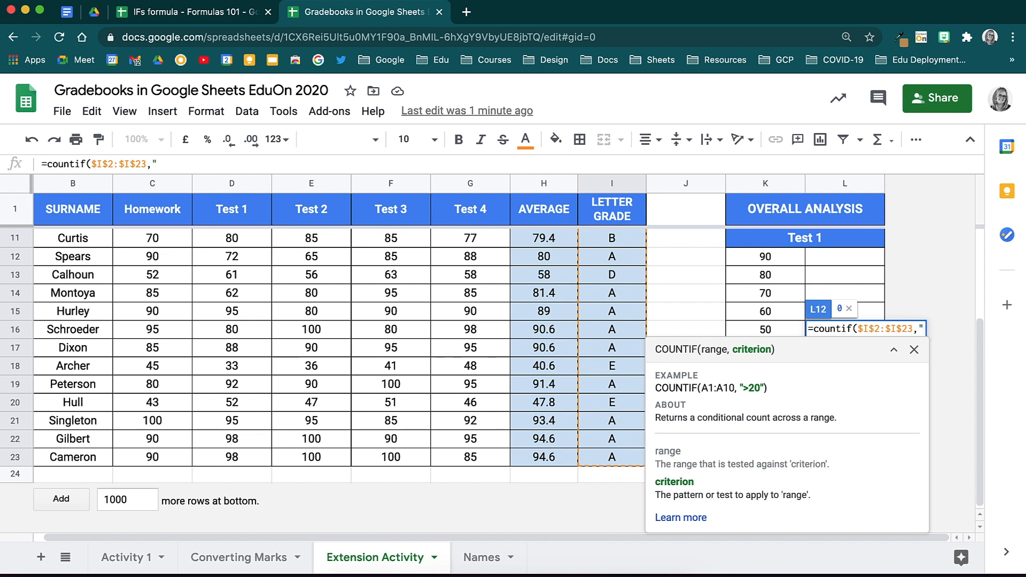
text(A")
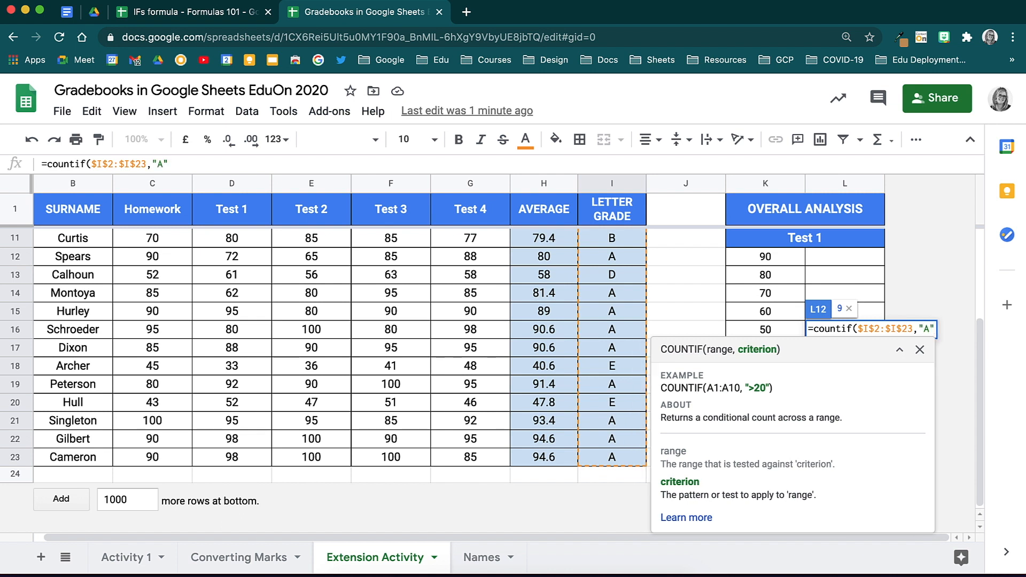
text())
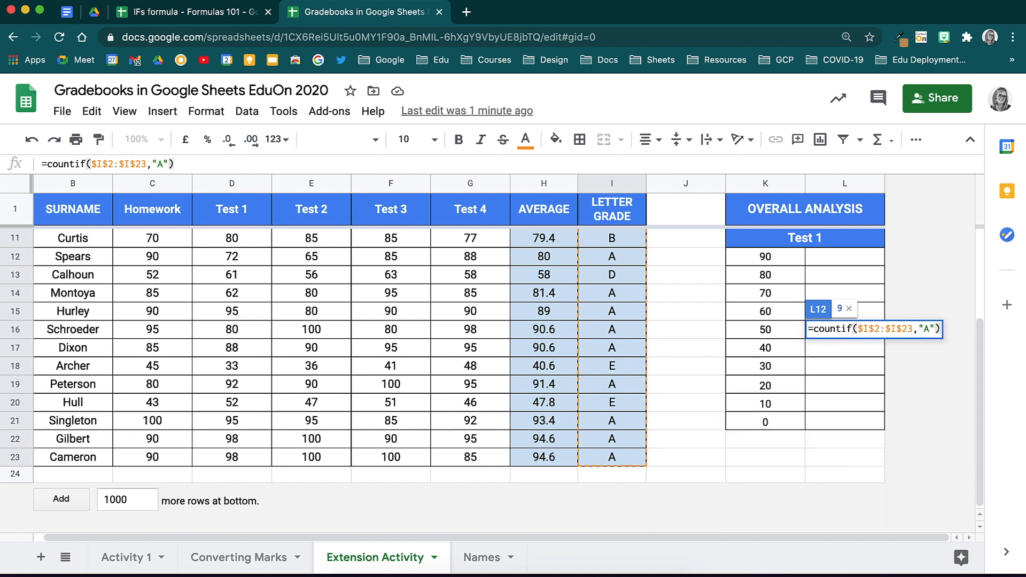
key(Return)
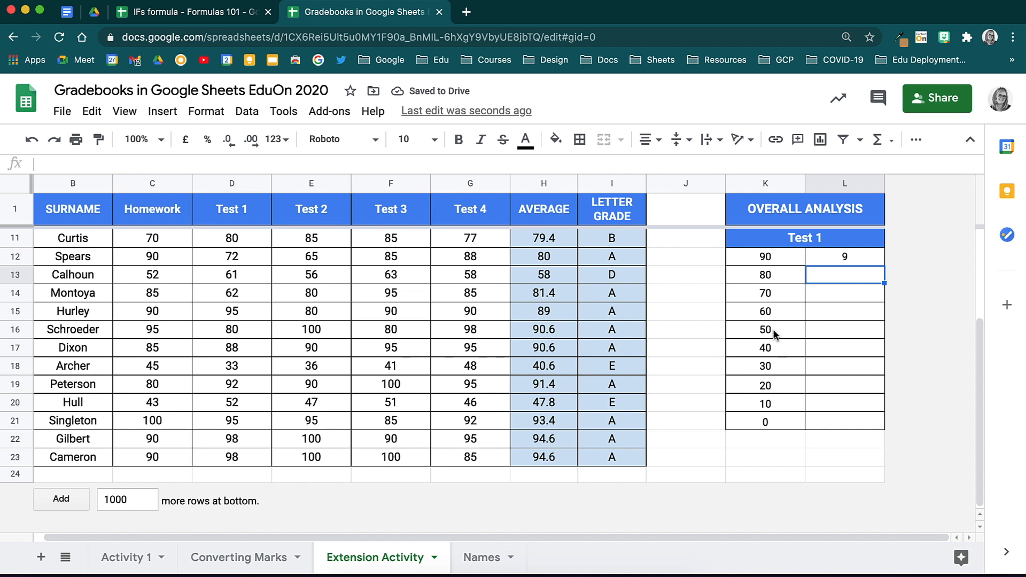
Fill the COUNTIF formula from L12 down to L21 in the Test 1 table
click(842, 263)
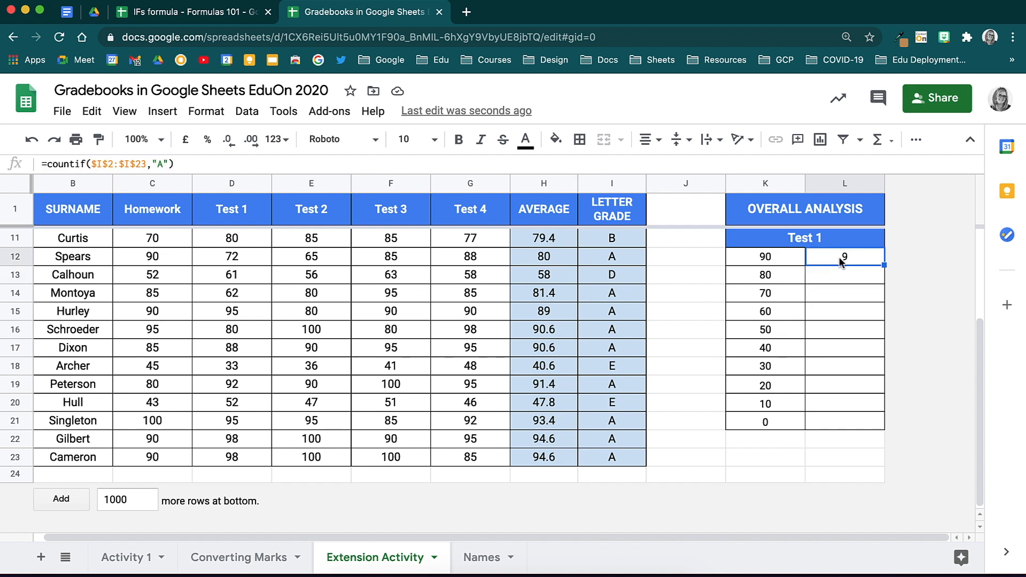
drag(882, 266, 883, 430)
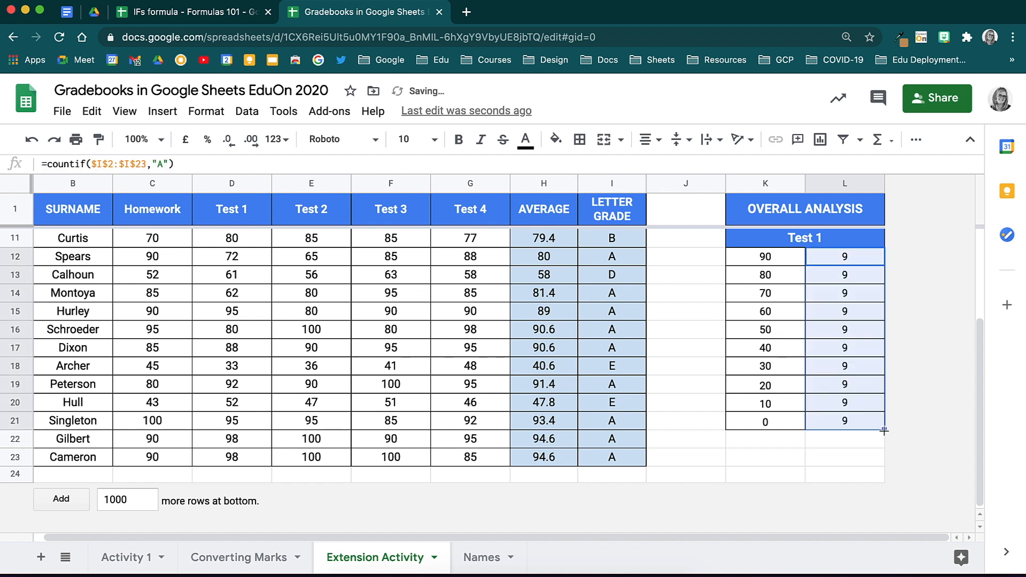
click(854, 277)
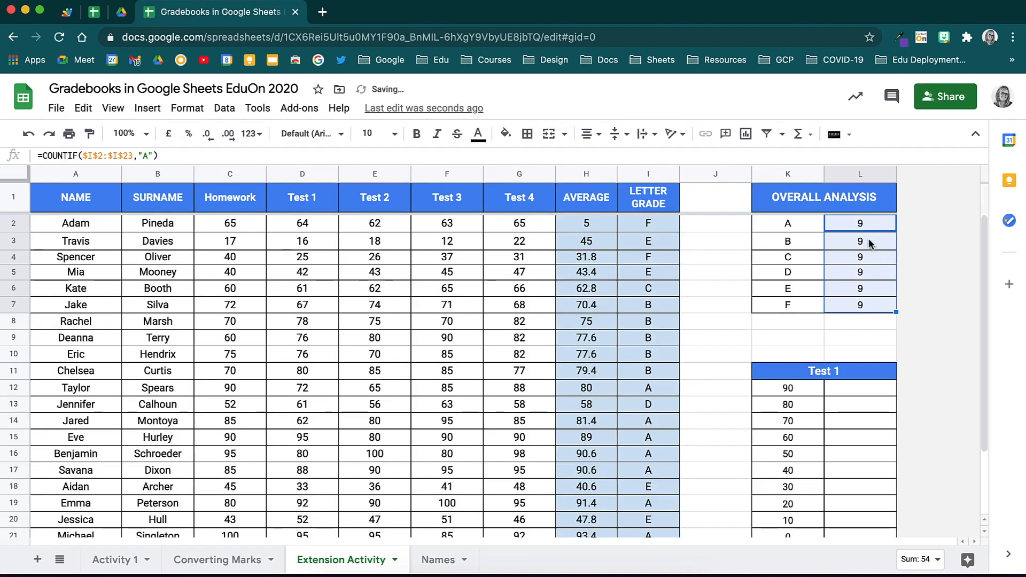
In the OVERALL ANALYSIS table, set the COUNTIF criterion to "B" in L3 and "C" in L4
click(869, 244)
double_click(869, 243)
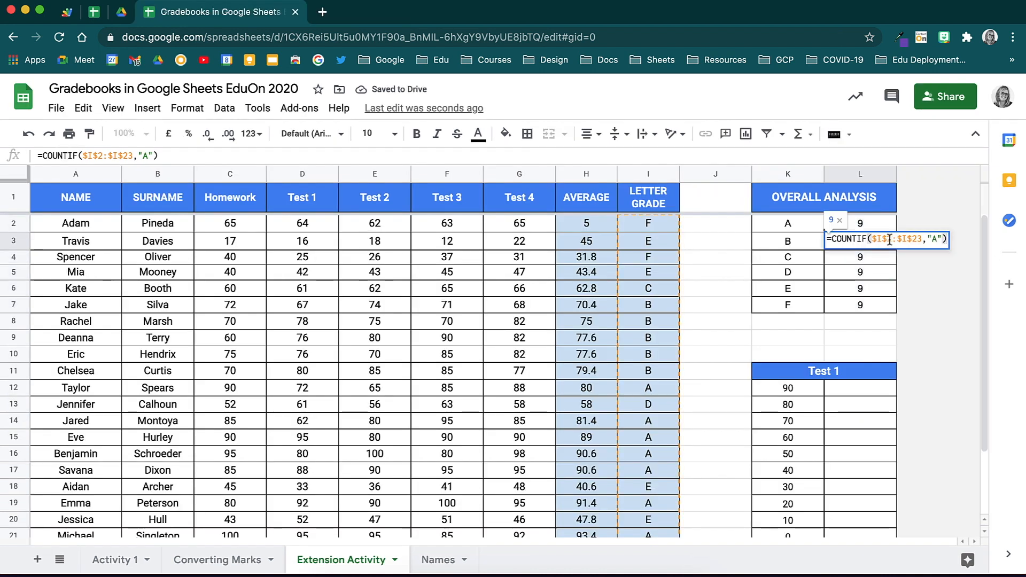
key(BackSpace)
text(B)
key(Return)
double_click(869, 257)
key(BackSpace)
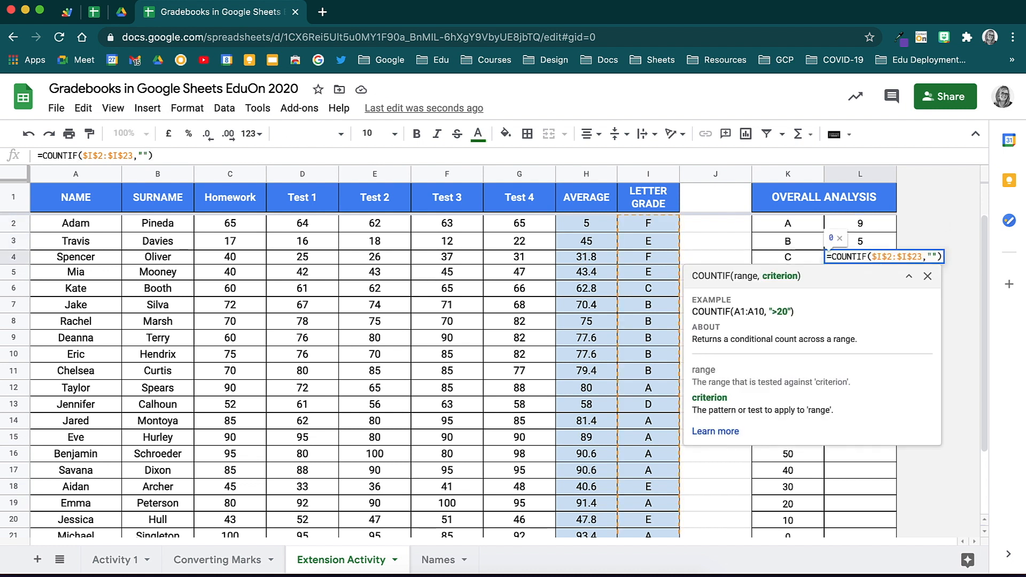
text(C)
Set the COUNTIF criterion to "D" in L5, "E" in L6 and "F" in L7
double_click(869, 273)
key(BackSpace)
text(D)
key(Return)
double_click(870, 289)
key(BackSpace)
text(E)
key(Return)
double_click(870, 306)
key(BackSpace)
text(F)
key(Return)
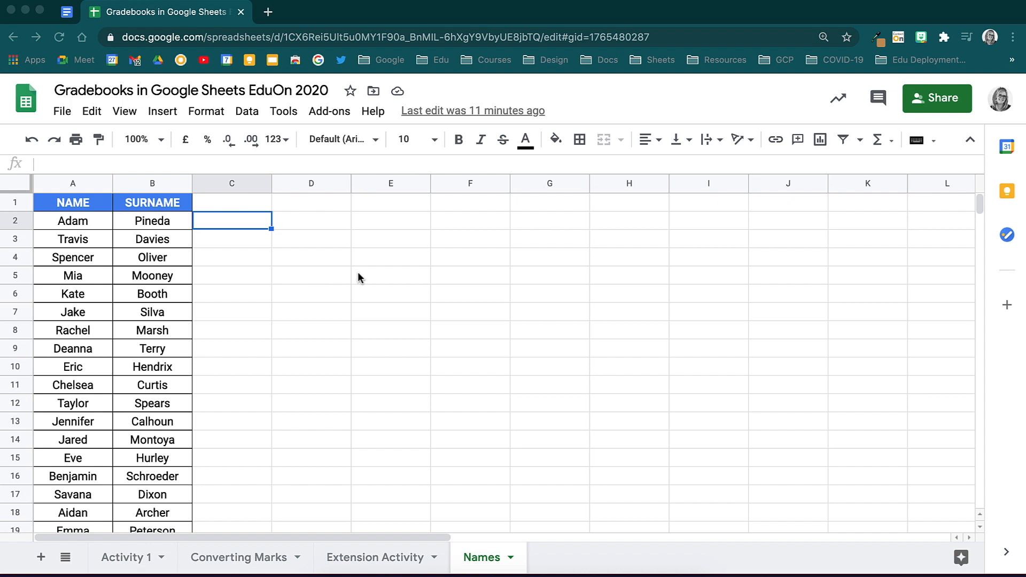
On the Names sheet, enter =CONCATENATE(A2,B2) in C2 to join the first name and surname
double_click(246, 221)
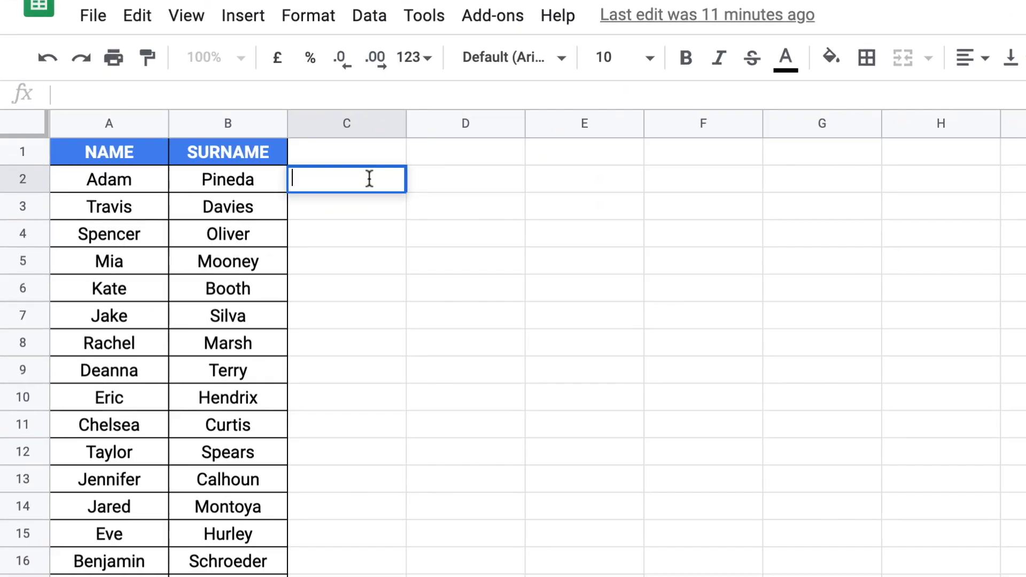
text(=conca)
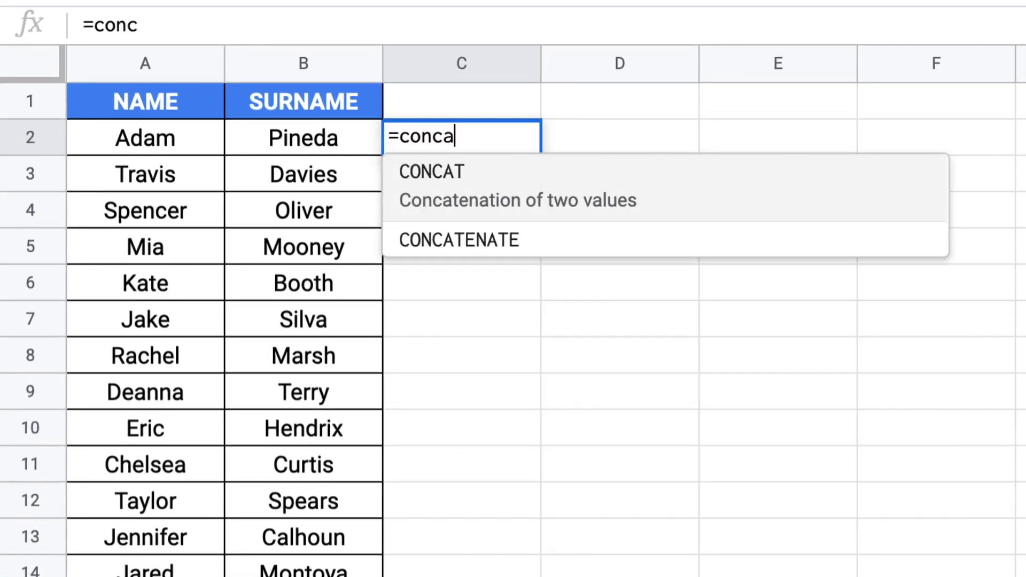
text(te)
click(518, 187)
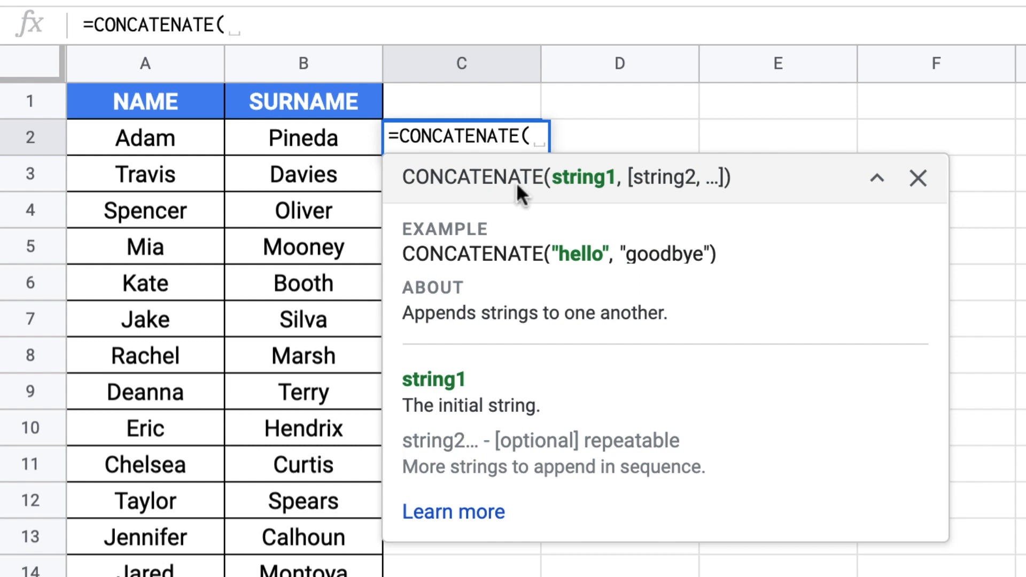
click(166, 140)
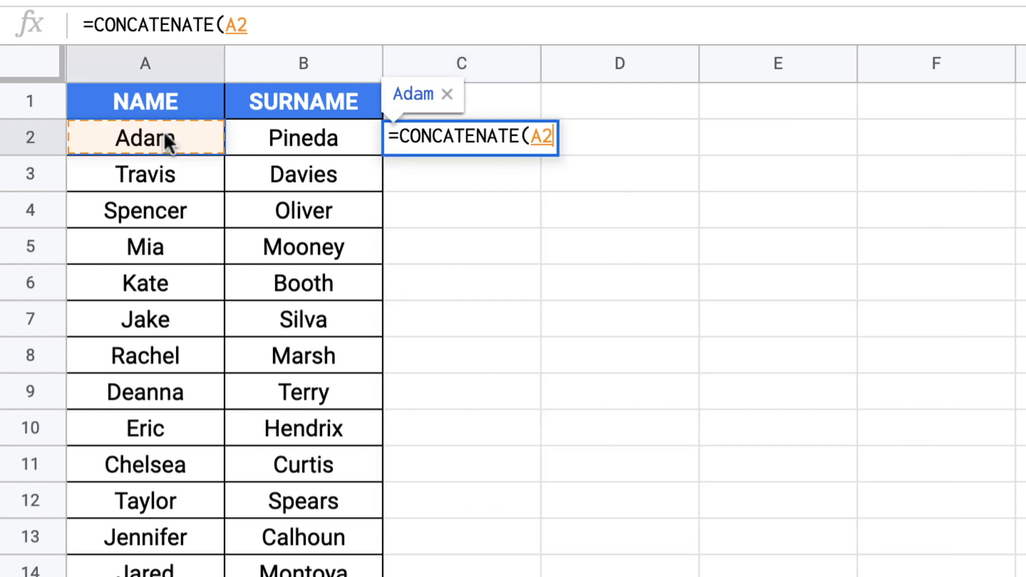
text(,)
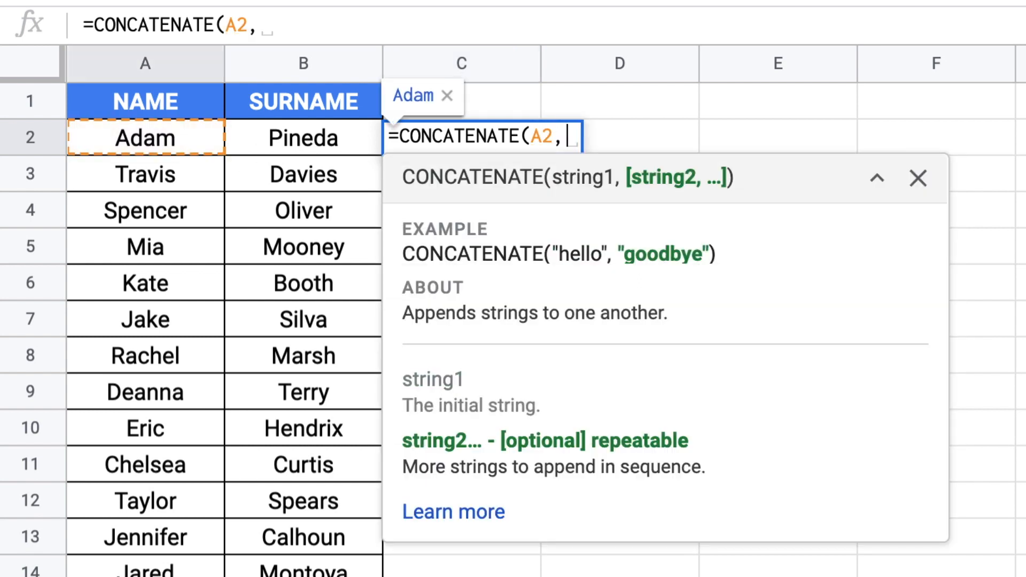
click(289, 142)
text())
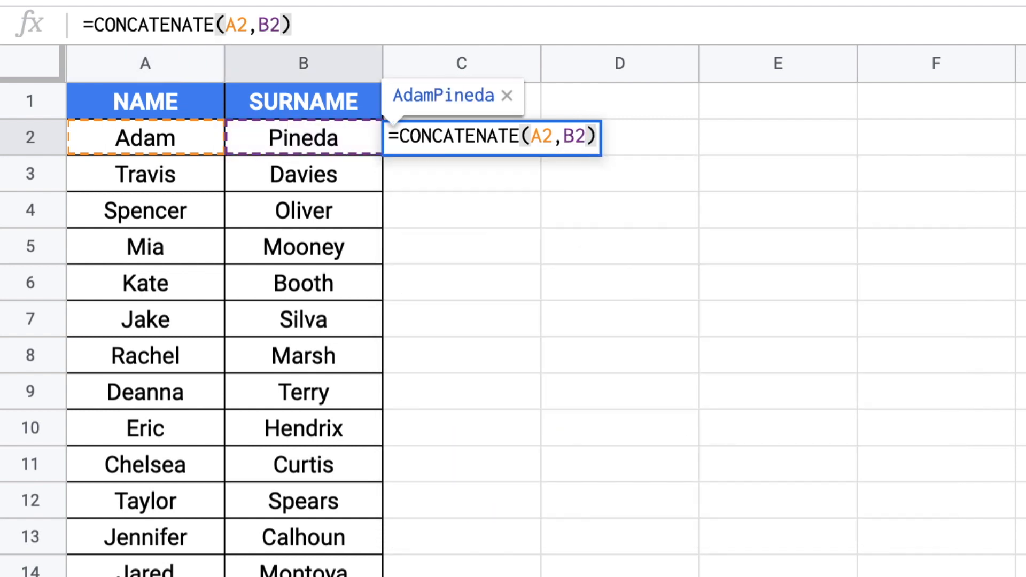
key(Return)
key(Return)
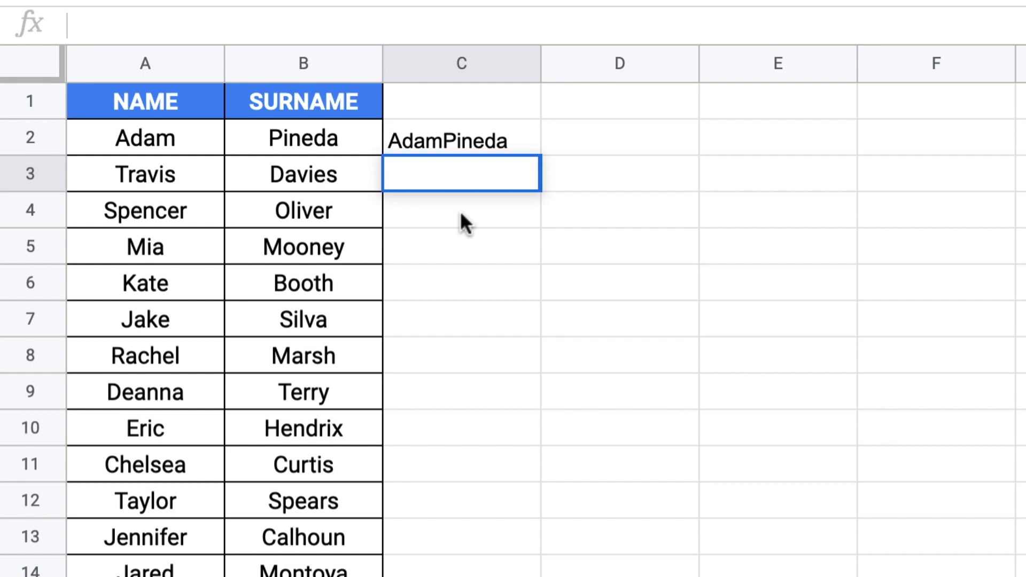
Insert a space between the two names by changing the C2 formula to =CONCATENATE(A2, " " , B2)
click(527, 134)
double_click(528, 135)
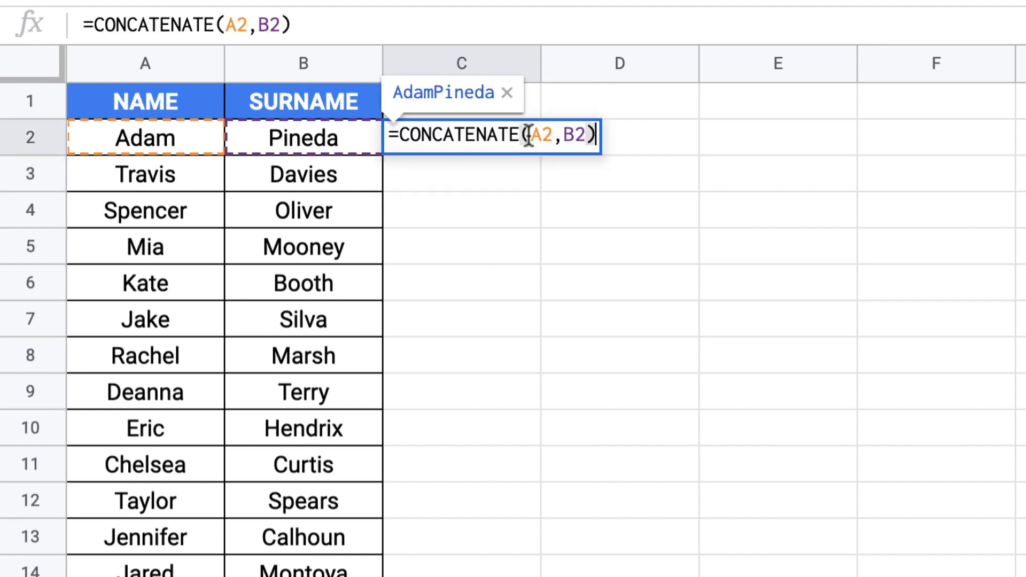
click(564, 135)
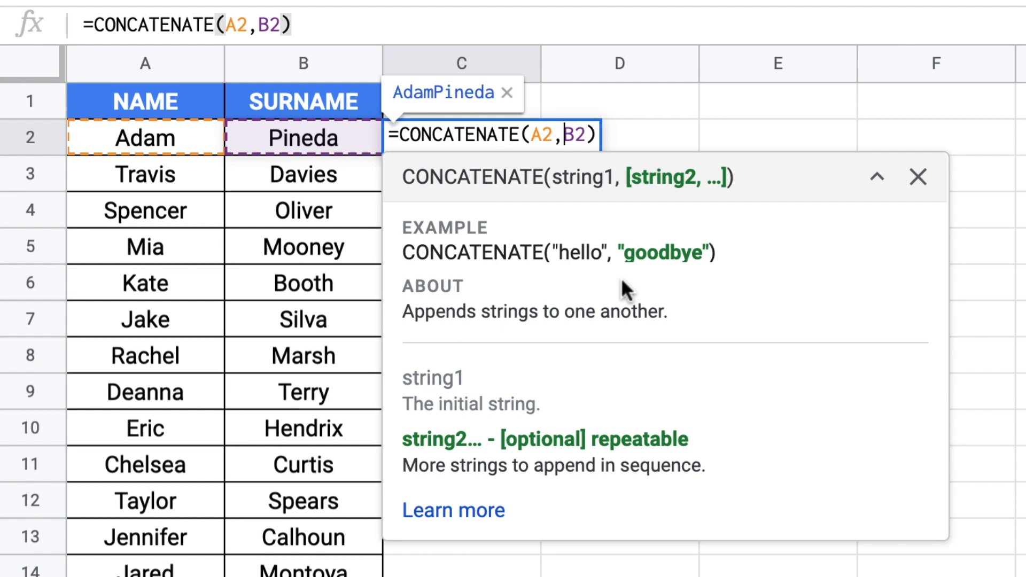
text(" ")
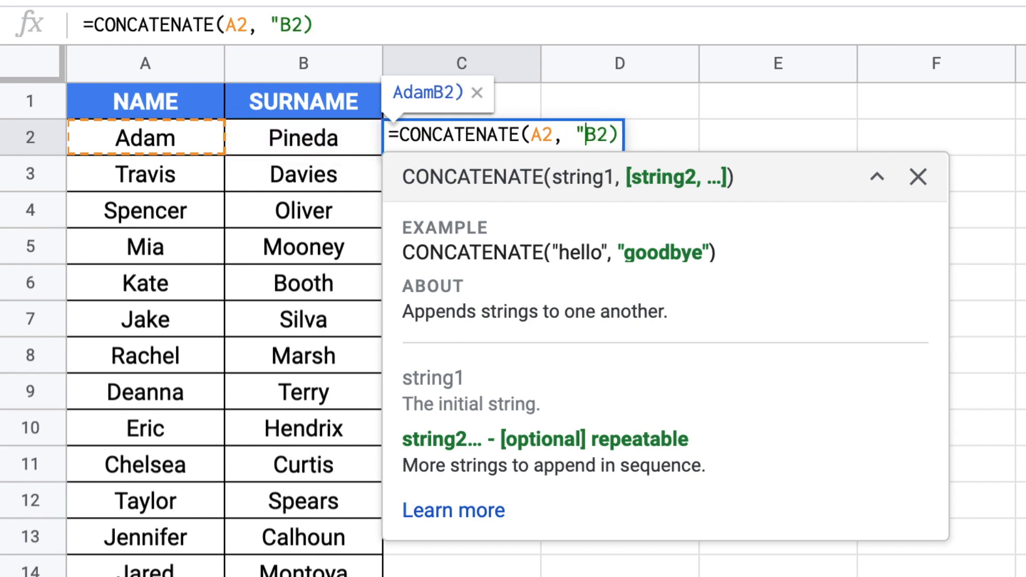
text( ,)
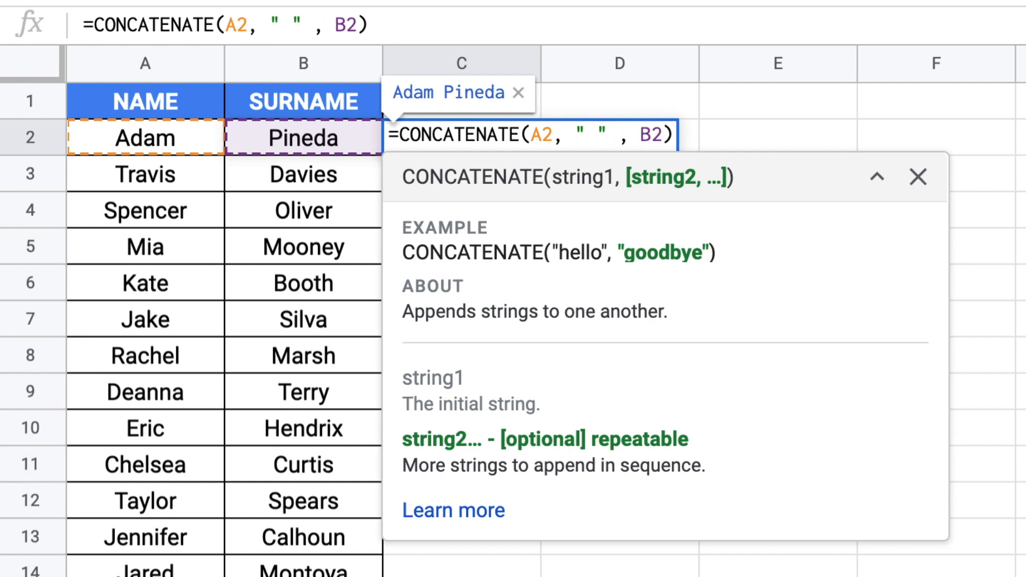
key(Return)
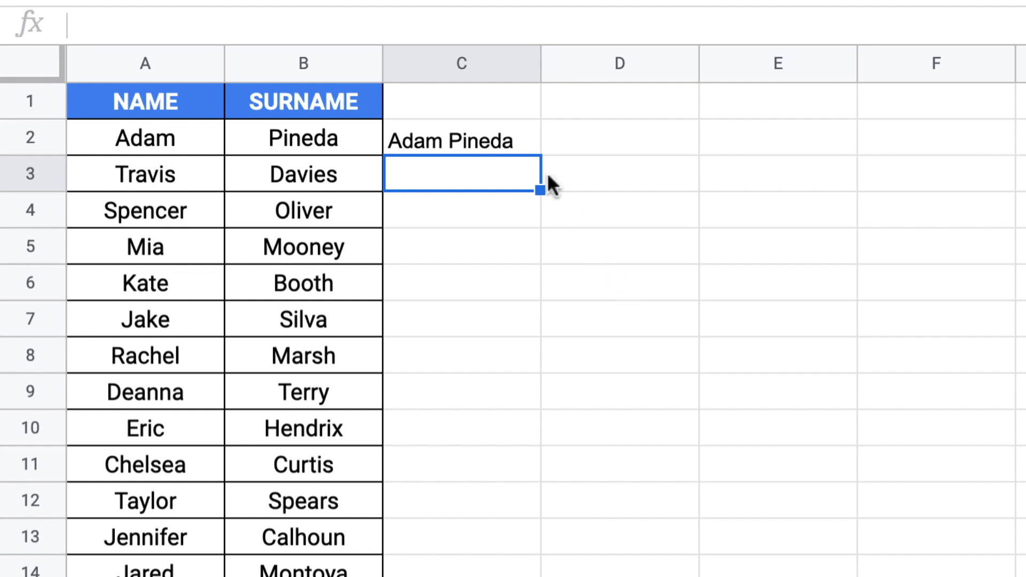
Fill the CONCATENATE formula from C2 down column C for all the students and copy the combined names
click(521, 136)
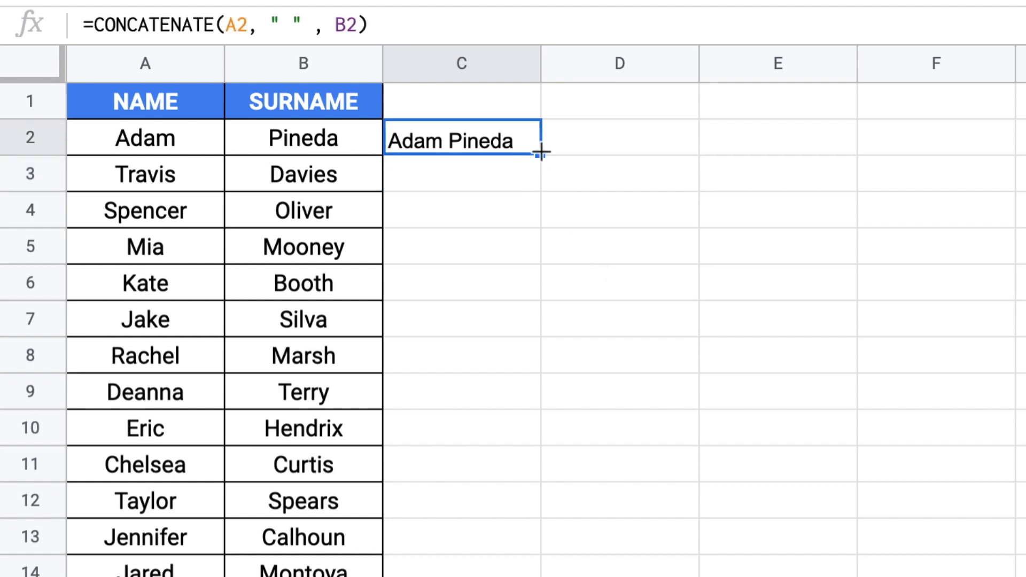
double_click(540, 153)
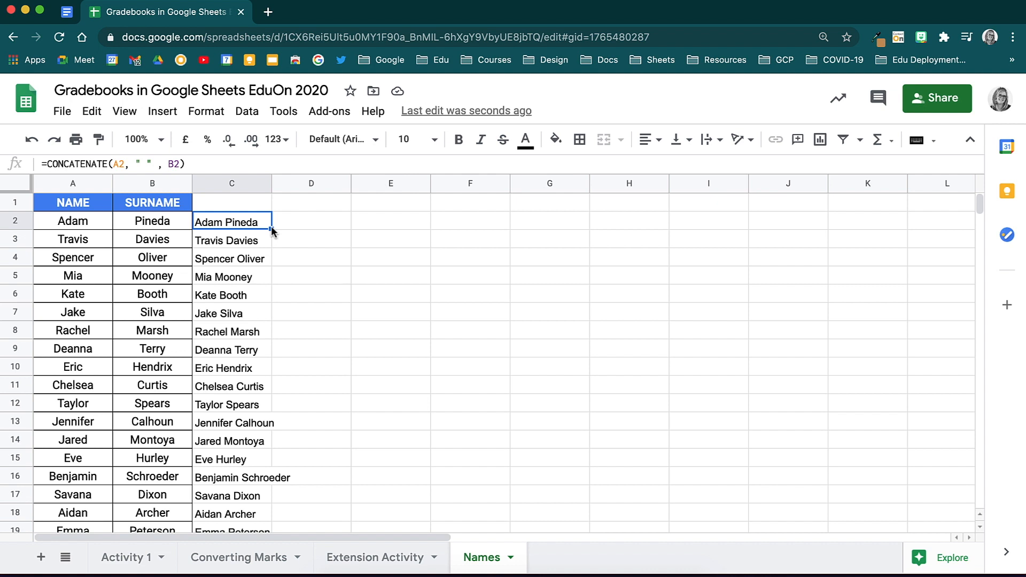
drag(241, 221, 244, 357)
key(super+c)
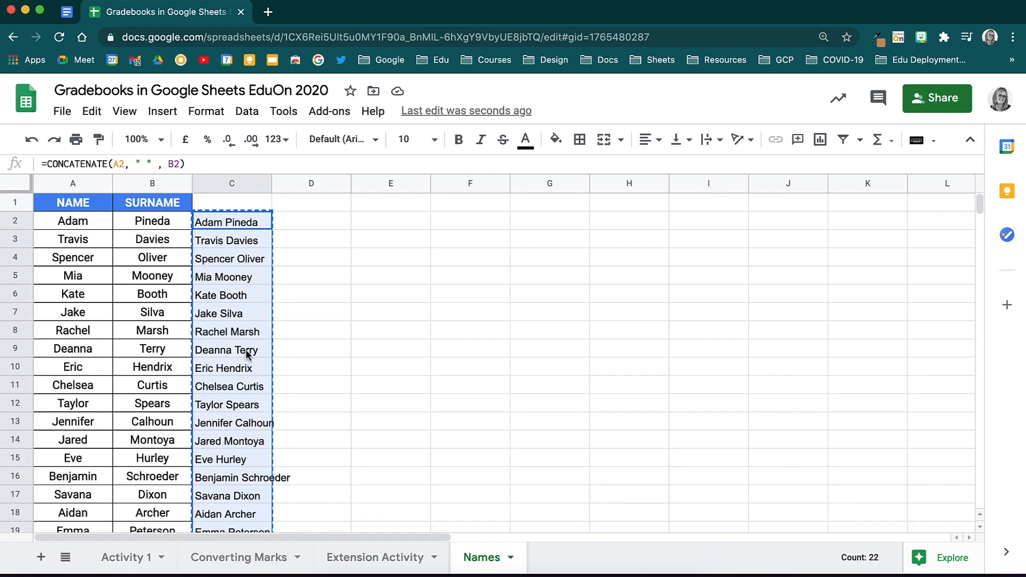
click(465, 221)
key(super+v)
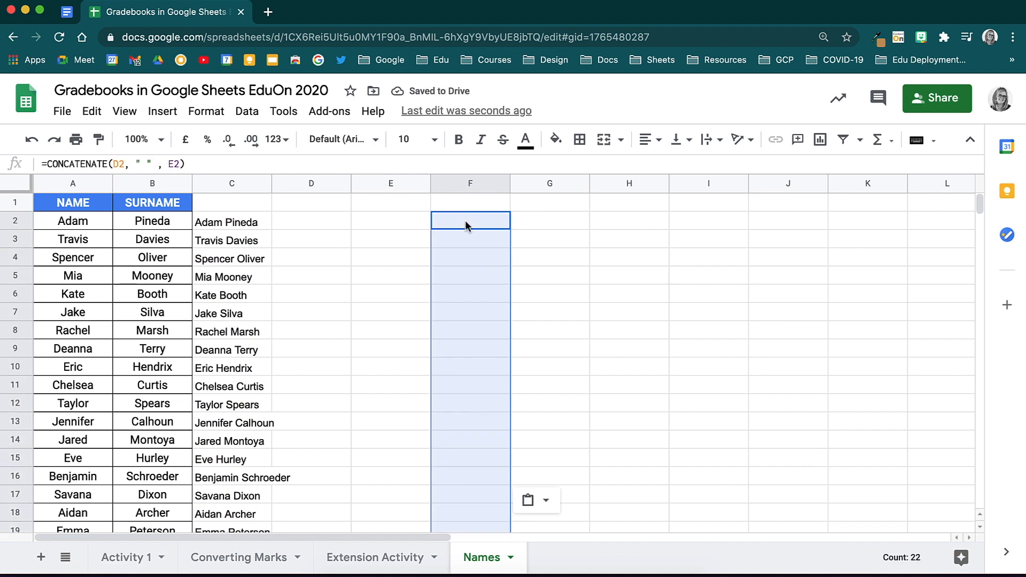
key(super+z)
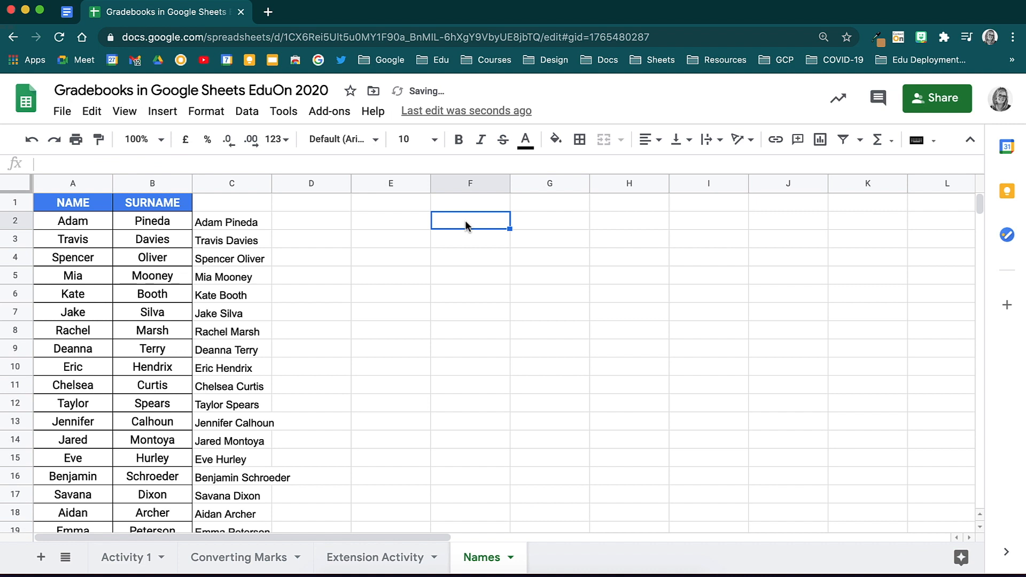
Paste only the values of the copied full names into column F, starting at F2
right_click(465, 220)
mouse_move(548, 223)
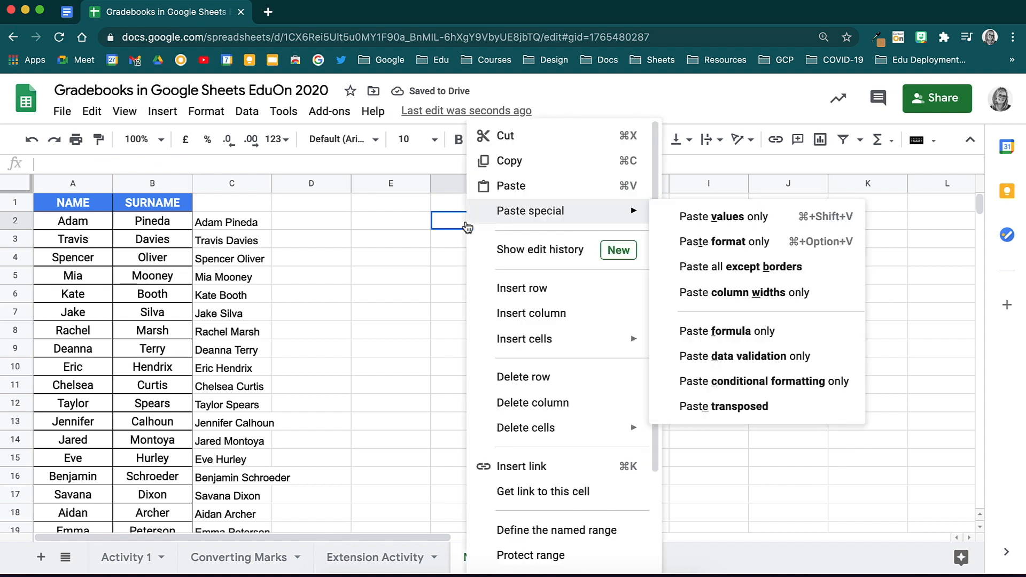
click(776, 228)
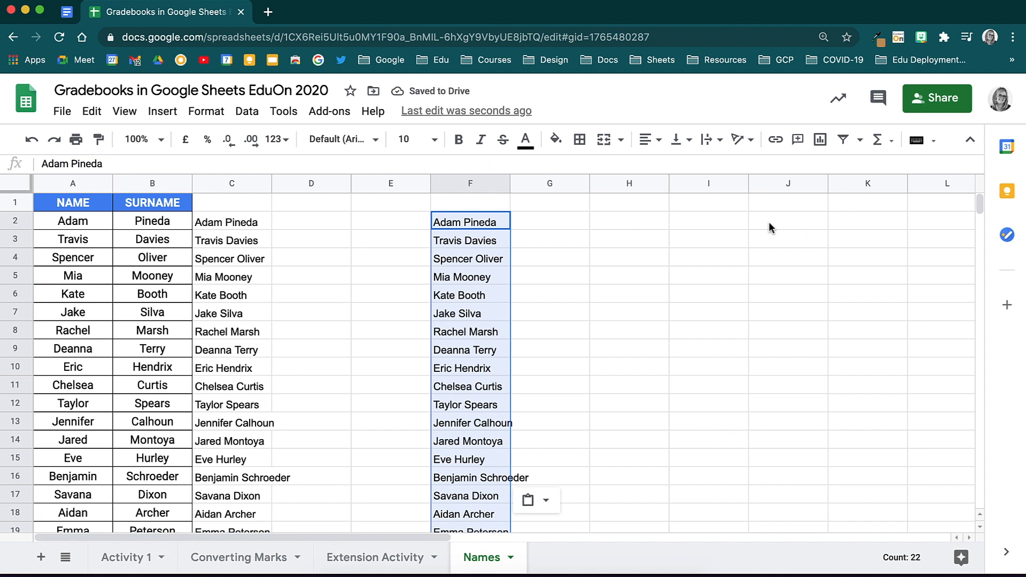
Enter =SPLIT(F2," ") in G2 and fill it down column G to separate every full name into first name and surname
click(568, 222)
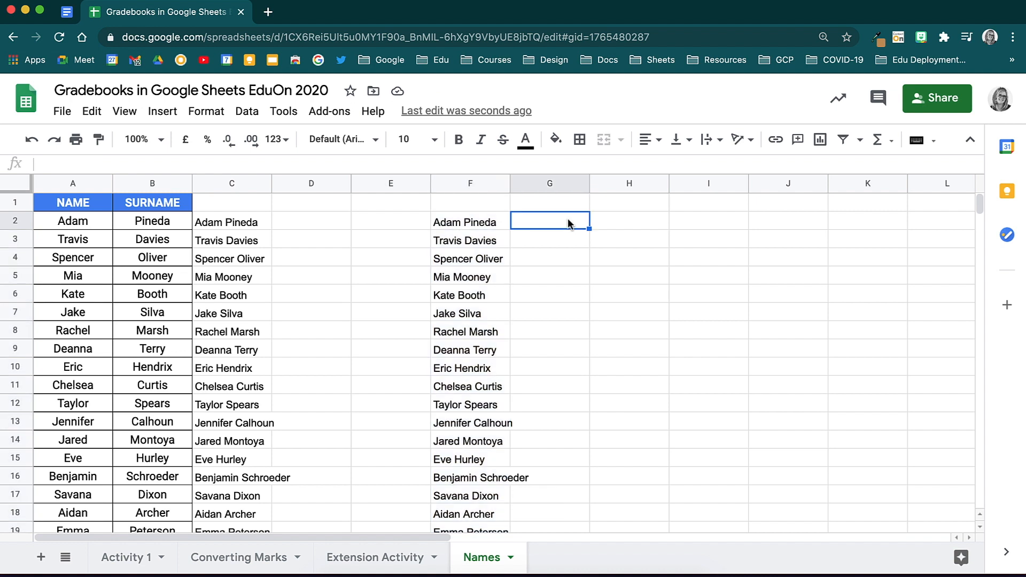
text(=spli)
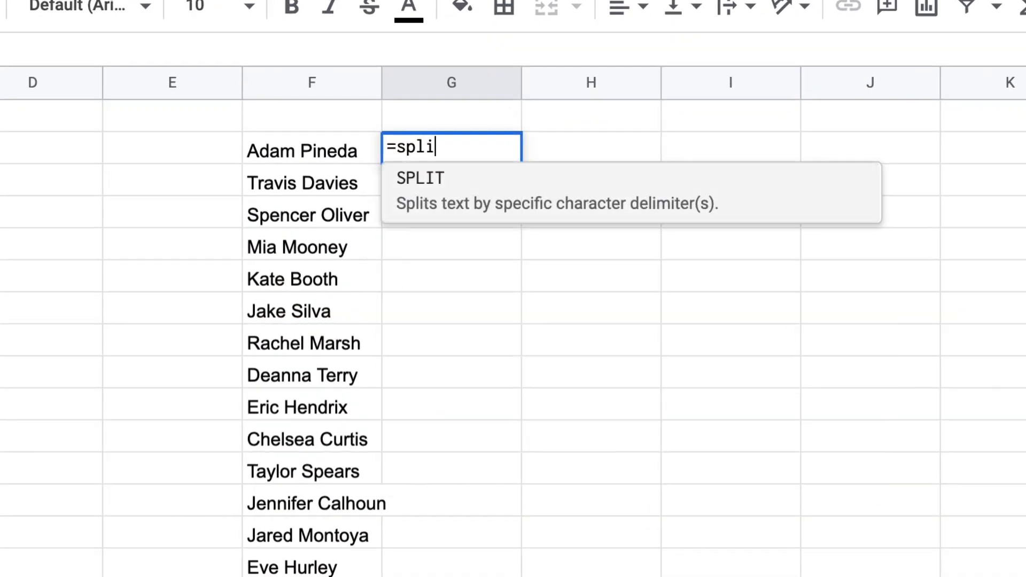
text(t()
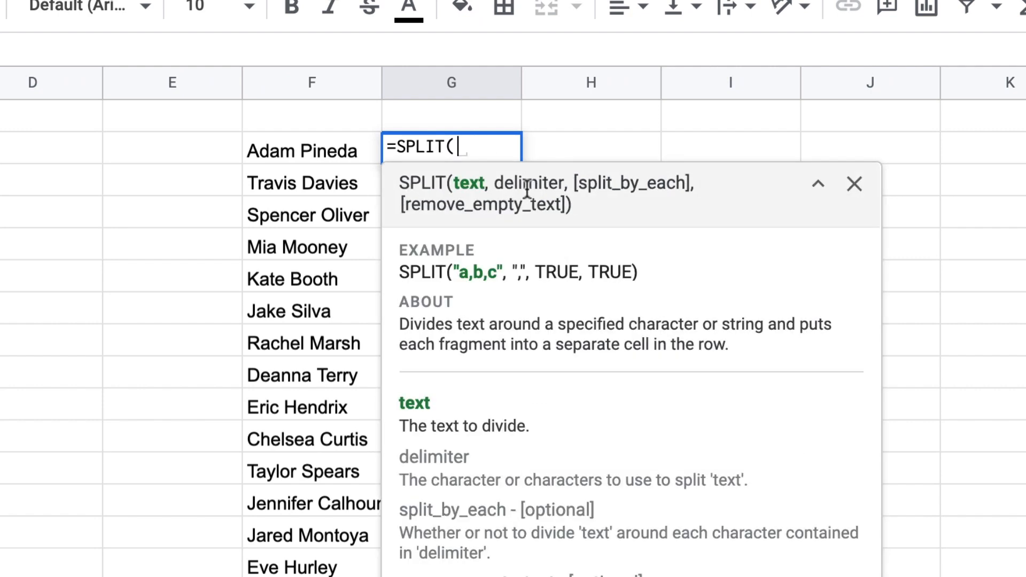
click(336, 151)
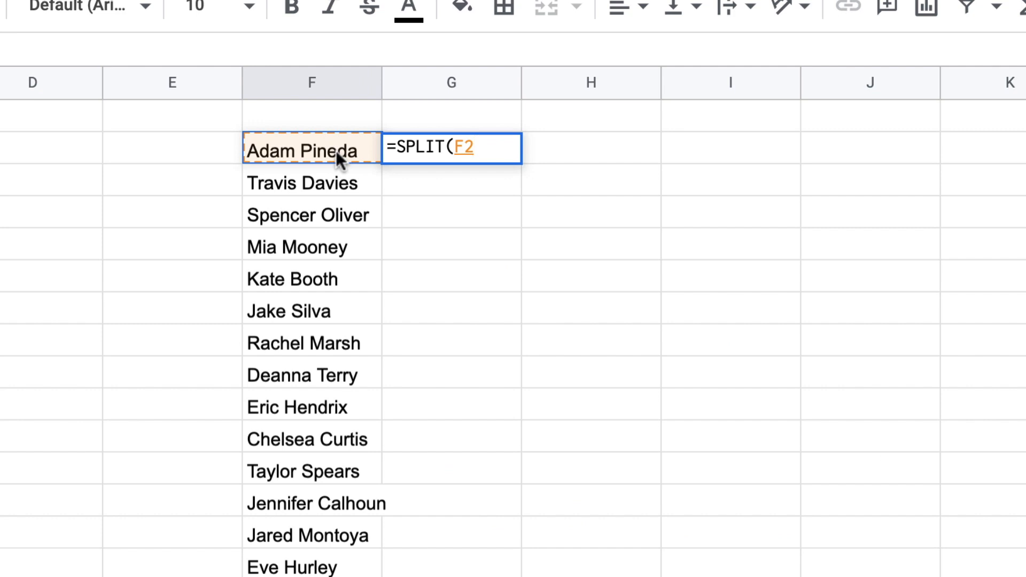
text(,)
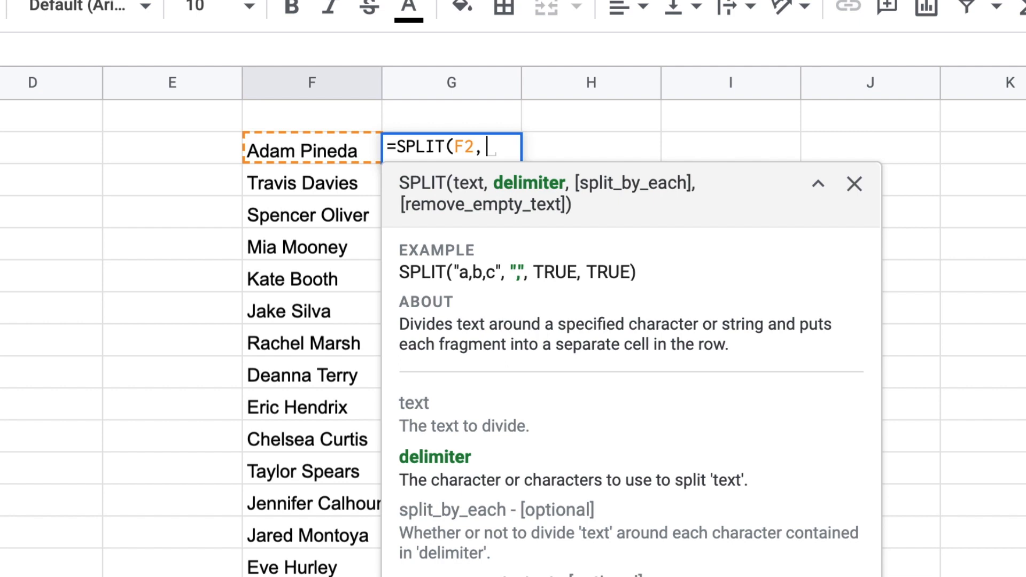
text(" ",)
key(BackSpace)
text())
key(Return)
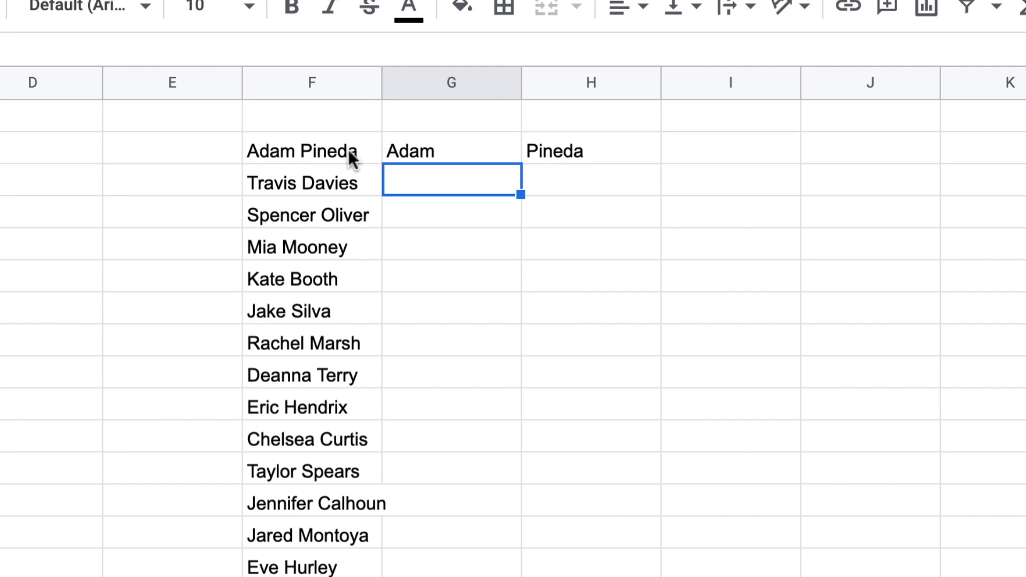
click(490, 141)
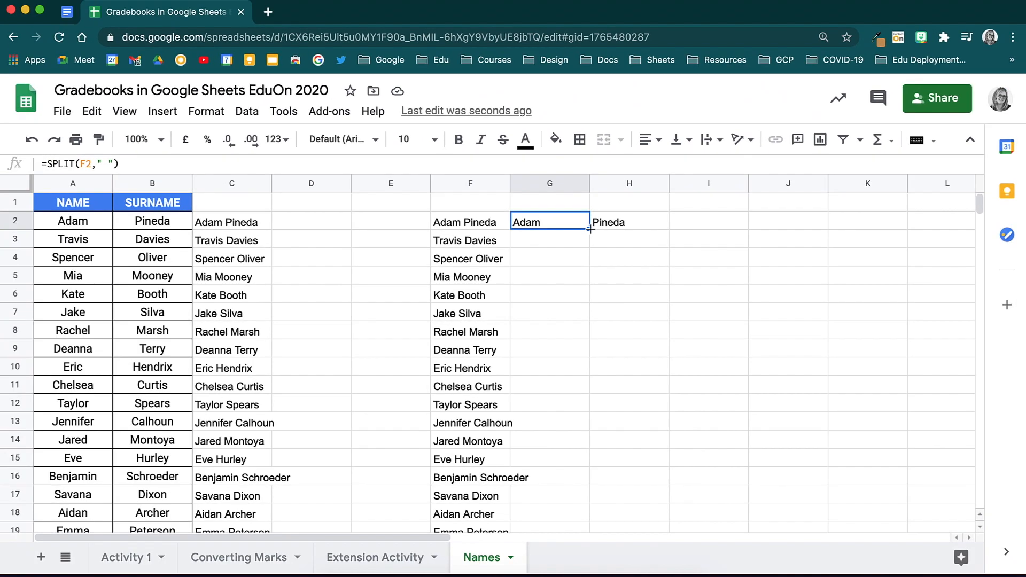
double_click(590, 229)
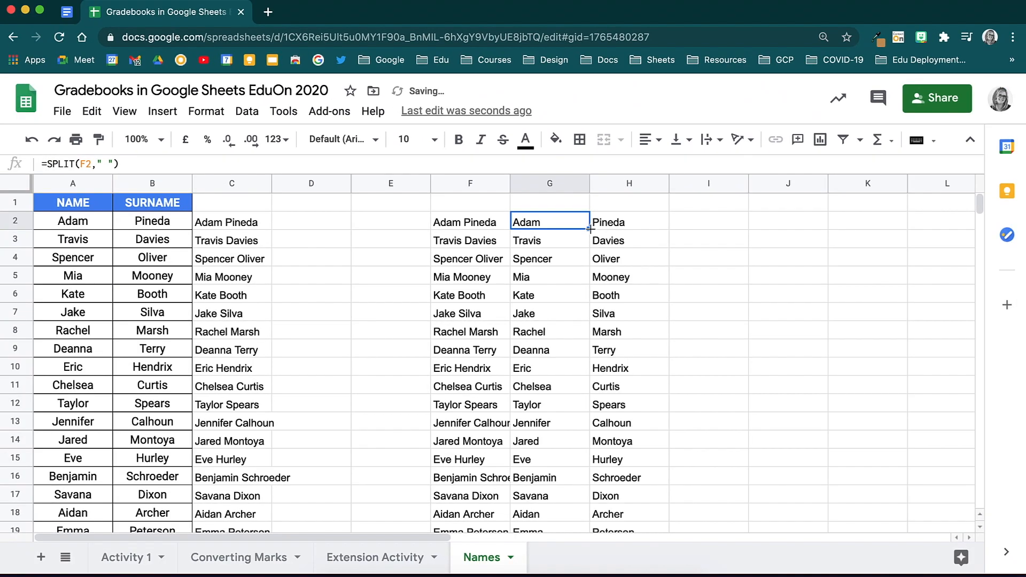